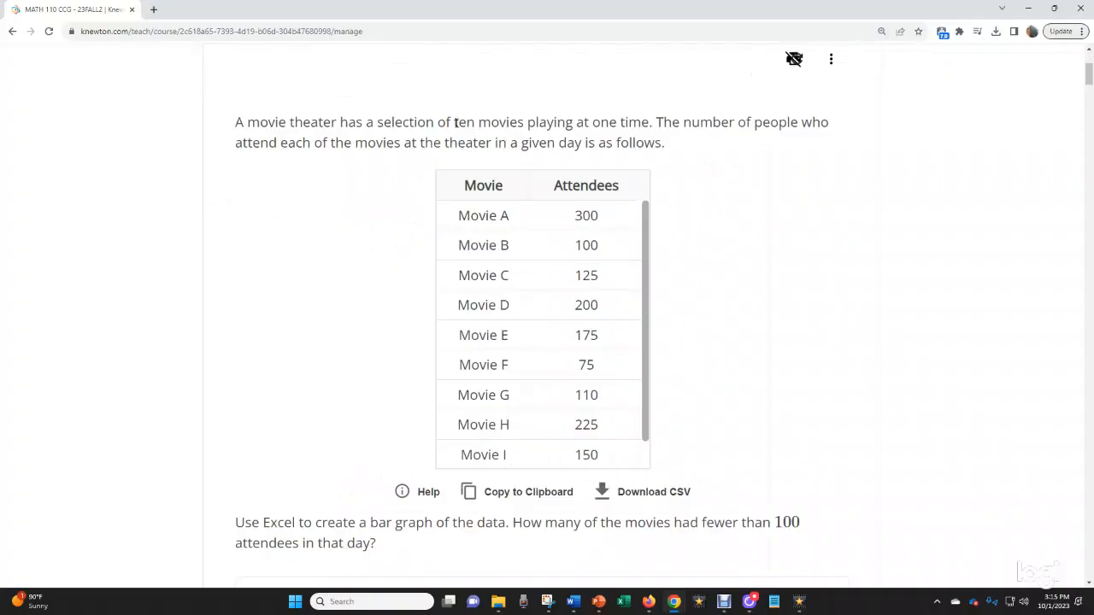
Step: Read the movie theater question and examine the attendance table for all ten movies
{"action": "double_click", "coordinate": [503, 121]}
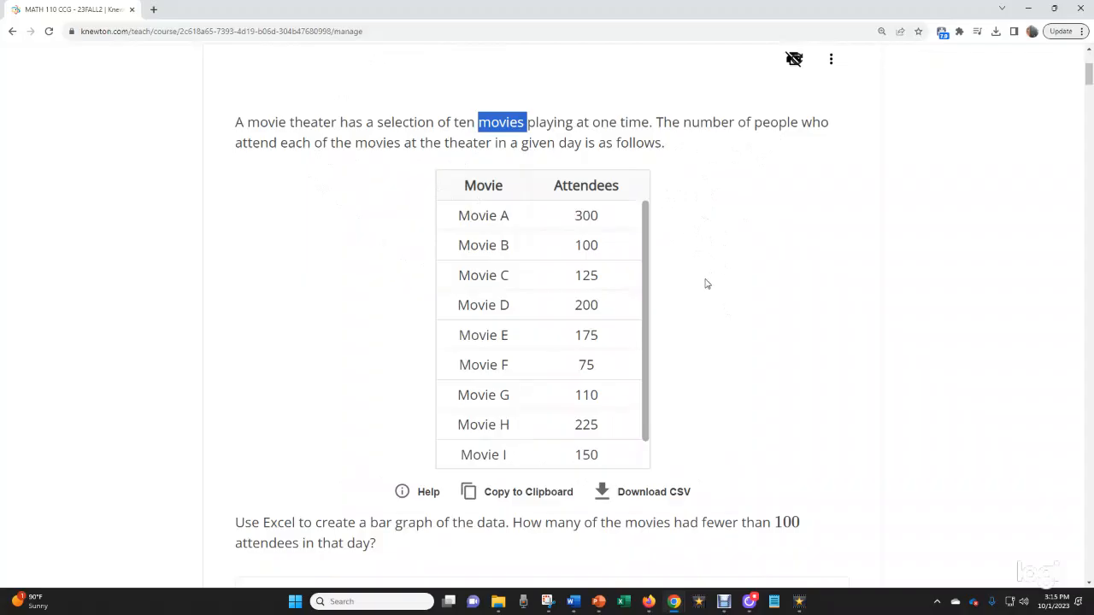
{"action": "scroll", "coordinate": [720, 260], "scroll_direction": "down", "scroll_amount": 2}
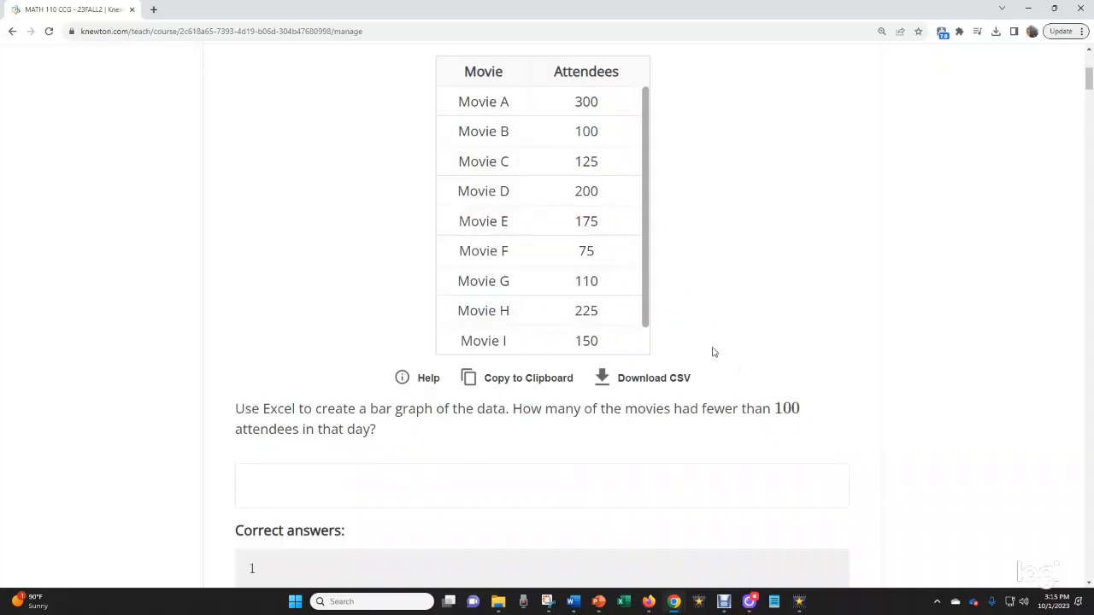
{"action": "left_click_drag", "start_coordinate": [644, 183], "coordinate": [649, 244]}
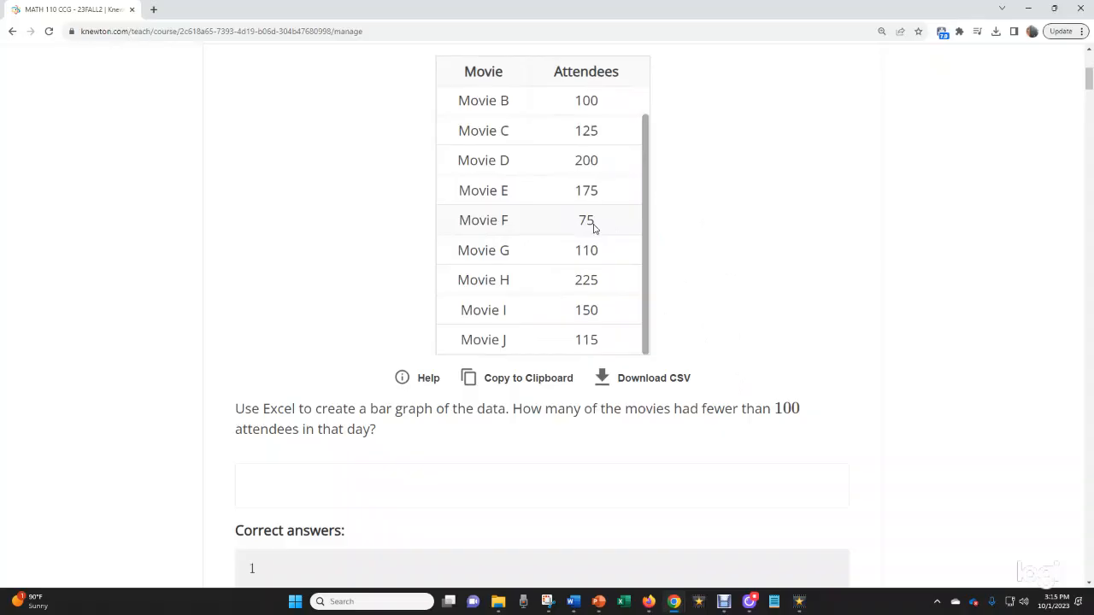
{"action": "scroll", "coordinate": [374, 465], "scroll_direction": "down", "scroll_amount": 1}
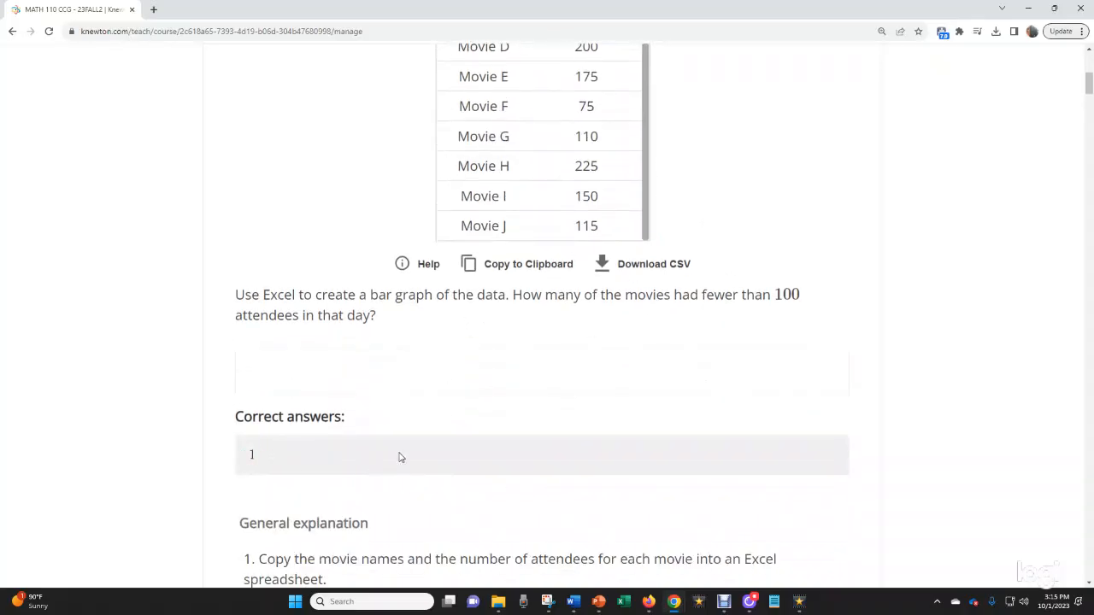
{"action": "scroll", "coordinate": [542, 320], "scroll_direction": "up", "scroll_amount": 1}
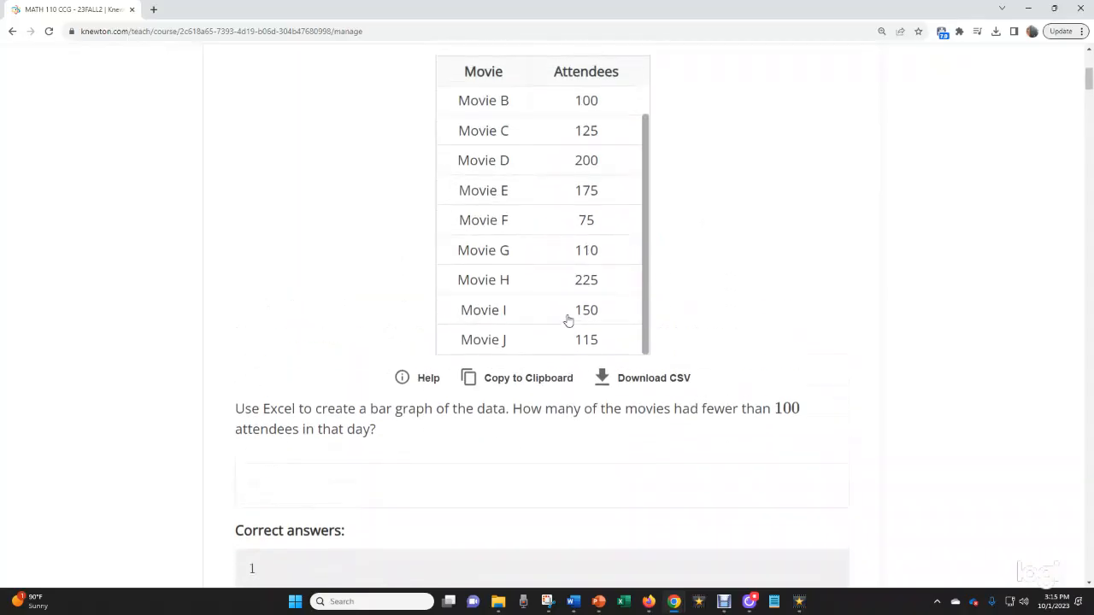
{"action": "scroll", "coordinate": [576, 325], "scroll_direction": "up", "scroll_amount": 1}
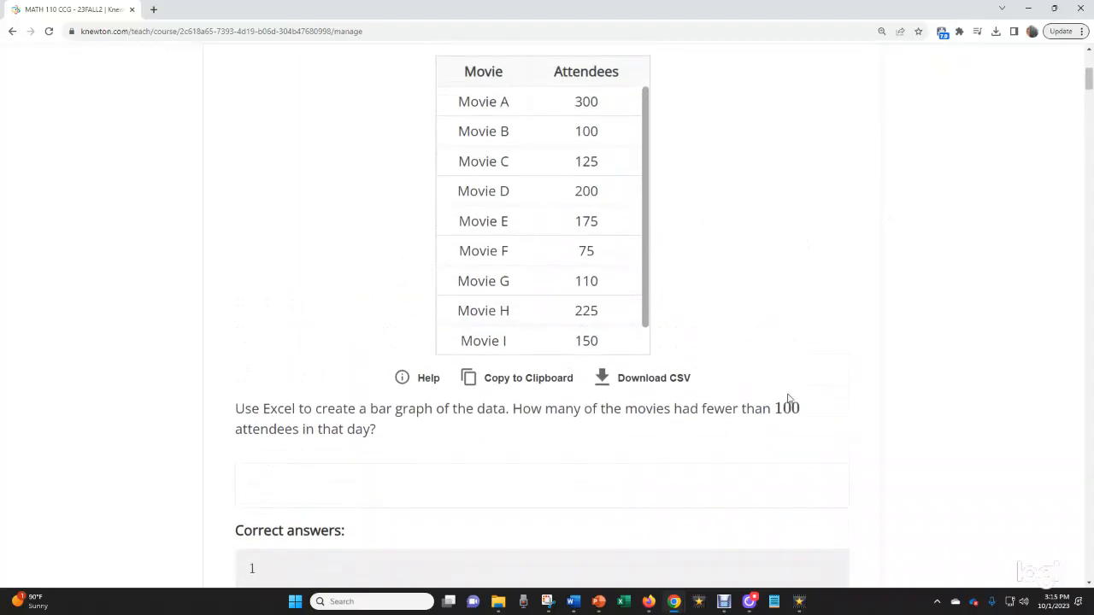
{"action": "scroll", "coordinate": [788, 400], "scroll_direction": "up", "scroll_amount": 1}
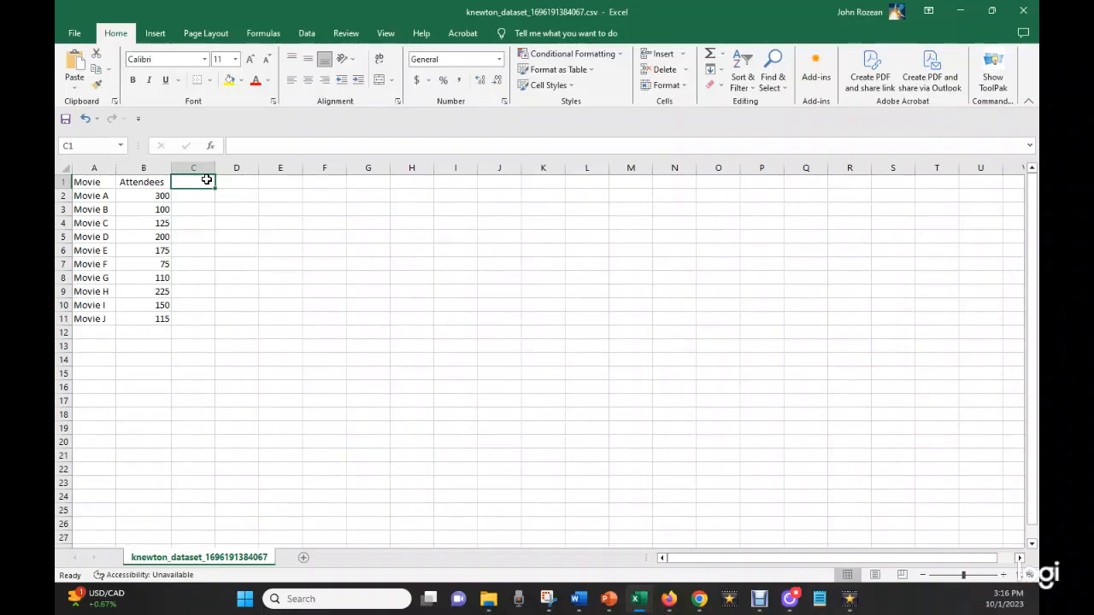
Step: Add a Target column in C1 and fill C2 through C11 with the value 100
{"action": "type", "text": "Tst"}
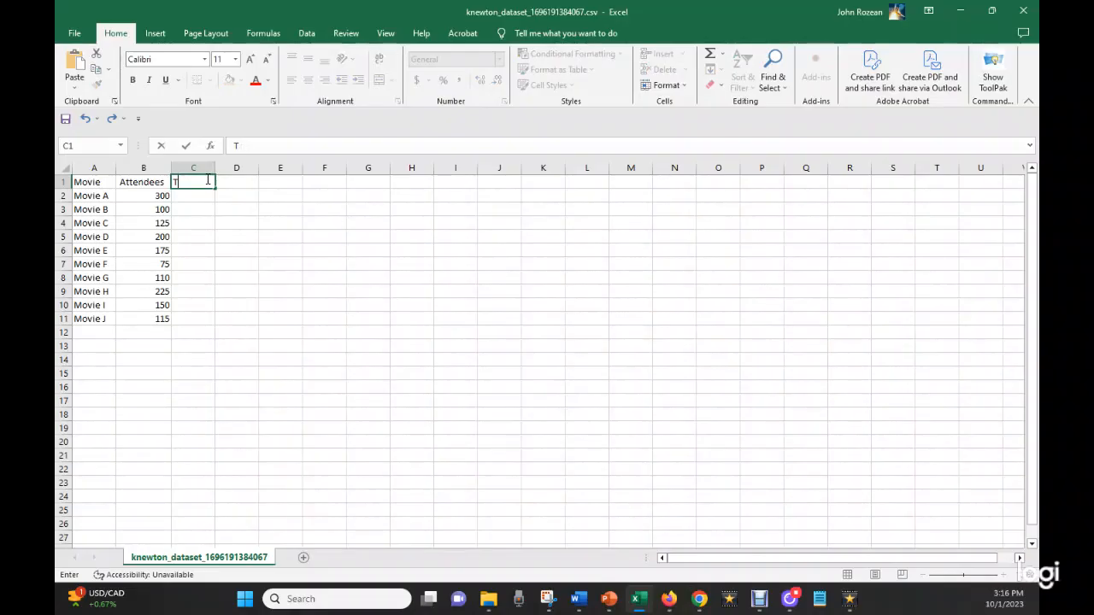
{"action": "type", "text": "arget"}
{"action": "left_click", "coordinate": [201, 195]}
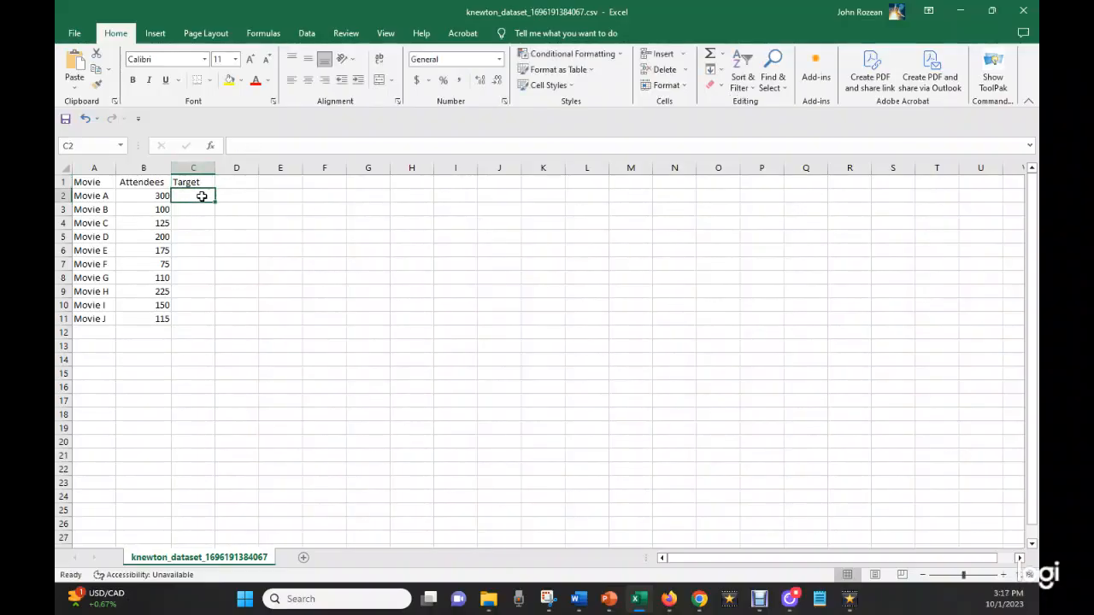
{"action": "type", "text": "100"}
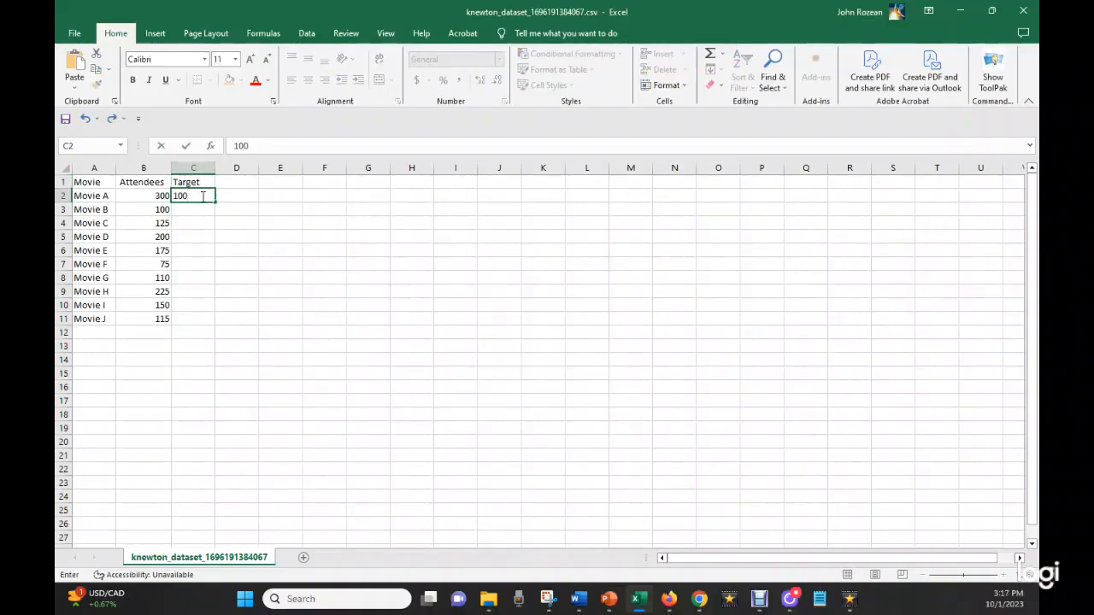
{"action": "left_click", "coordinate": [276, 264]}
{"action": "left_click", "coordinate": [211, 196]}
{"action": "left_click_drag", "start_coordinate": [213, 200], "coordinate": [220, 328]}
{"action": "left_click", "coordinate": [619, 466]}
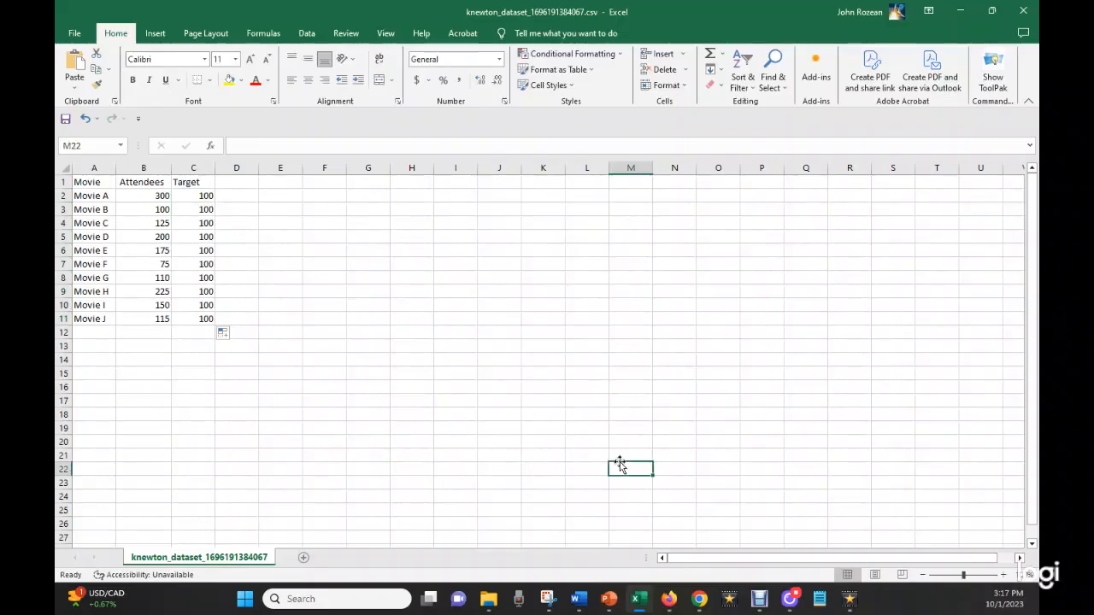
Step: Insert a clustered column chart of A1:C11, then move it closer to the data and enlarge it to about rows 4 to 23
{"action": "left_click_drag", "start_coordinate": [92, 185], "coordinate": [205, 318]}
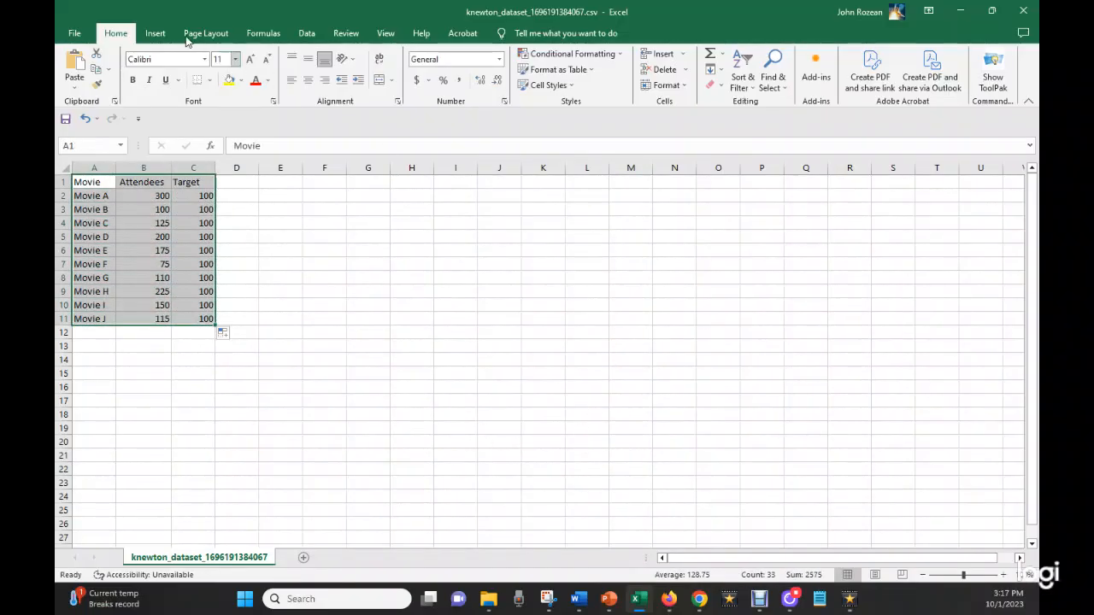
{"action": "left_click", "coordinate": [154, 32]}
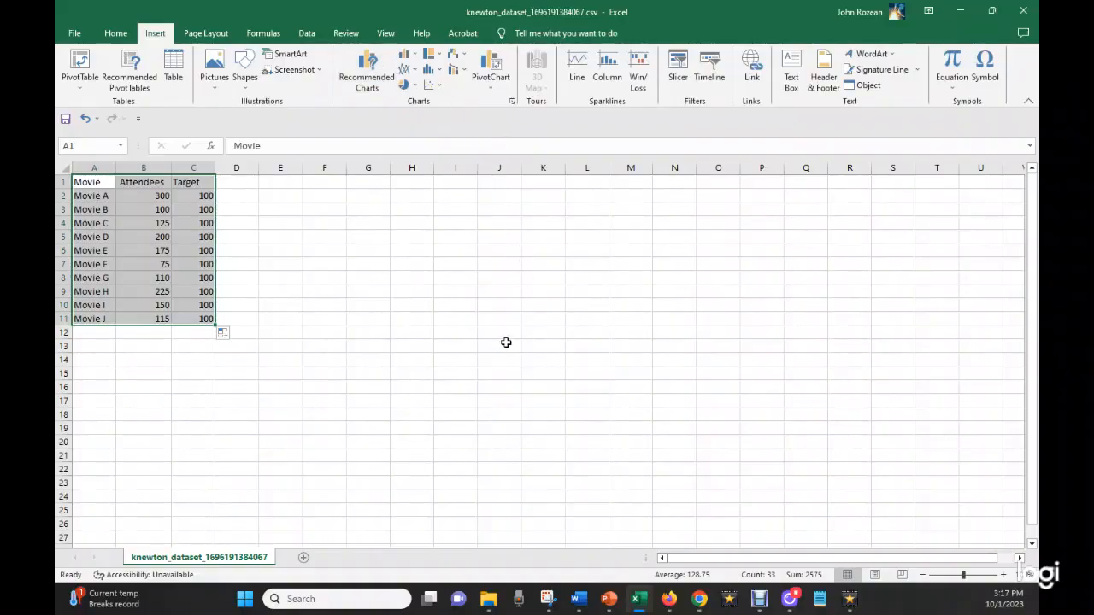
{"action": "left_click", "coordinate": [372, 81]}
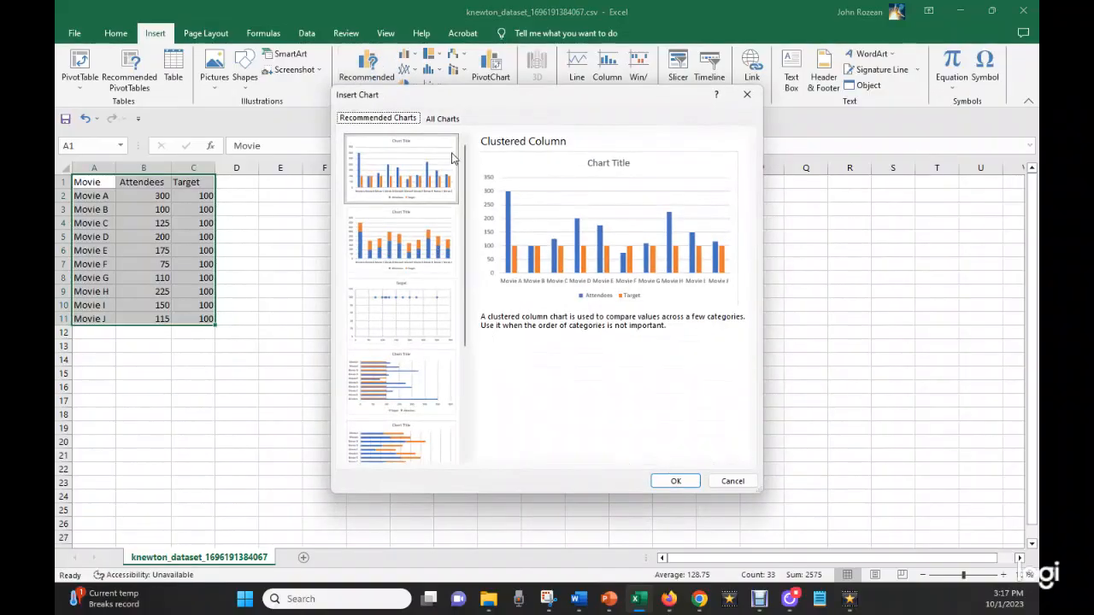
{"action": "left_click", "coordinate": [443, 119]}
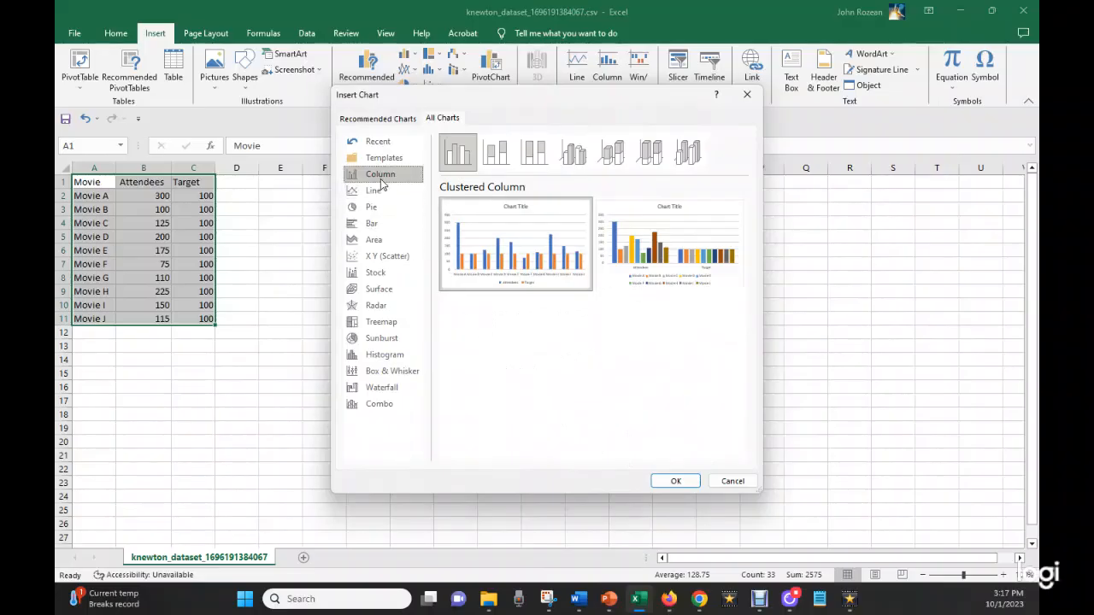
{"action": "left_click", "coordinate": [689, 481]}
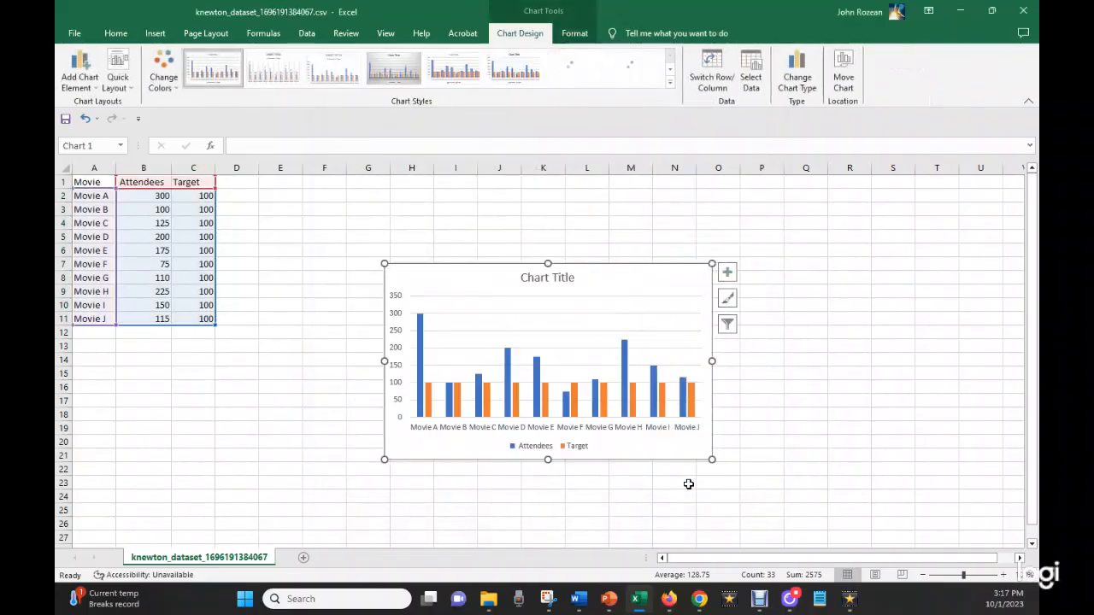
{"action": "left_click_drag", "start_coordinate": [496, 263], "coordinate": [435, 214]}
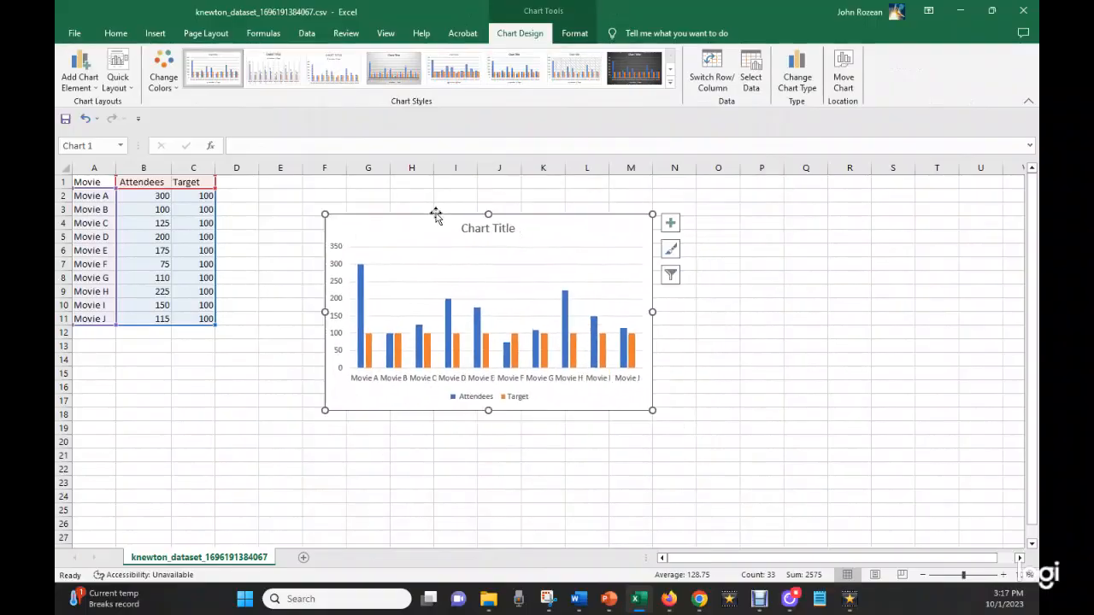
{"action": "left_click_drag", "start_coordinate": [652, 411], "coordinate": [774, 495]}
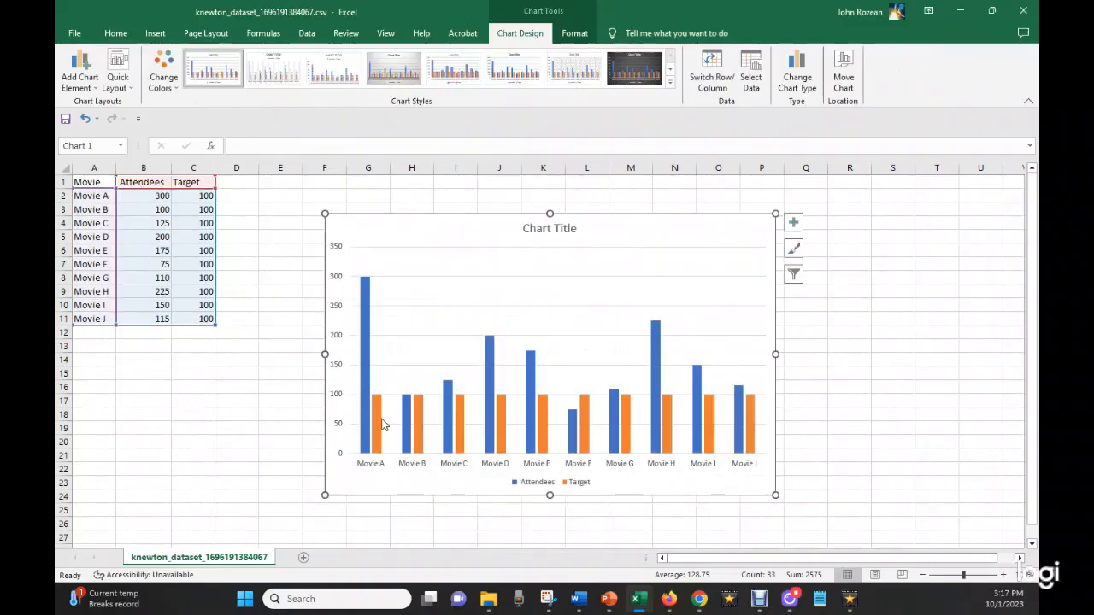
Step: Change the chart to a custom combination with the Target series as a Line and Attendees as Clustered Column
{"action": "mouse_move", "coordinate": [379, 414]}
{"action": "left_click", "coordinate": [381, 425]}
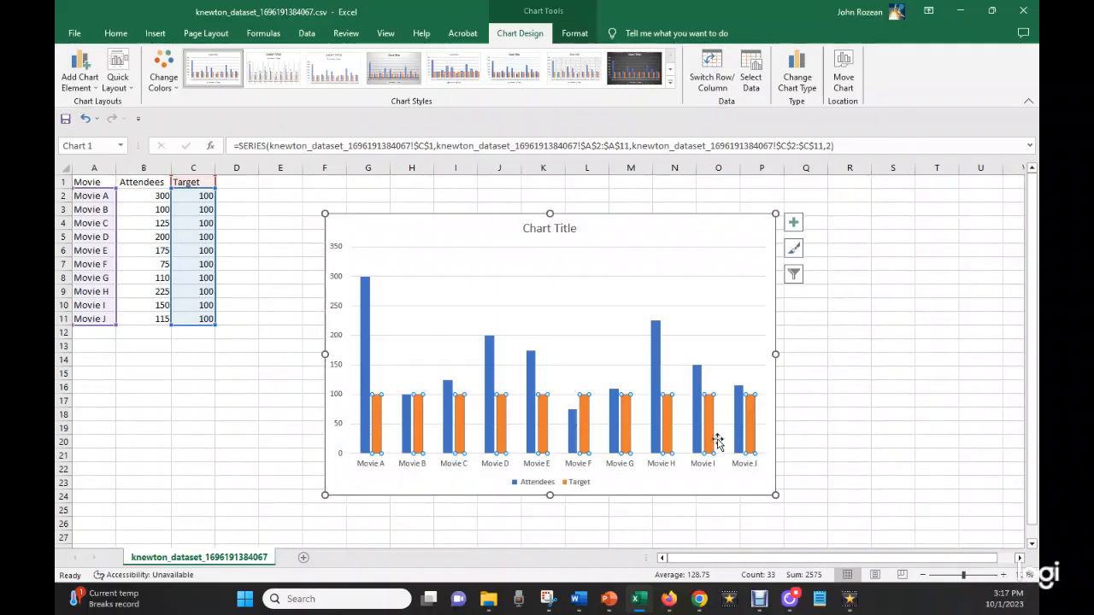
{"action": "mouse_move", "coordinate": [715, 448]}
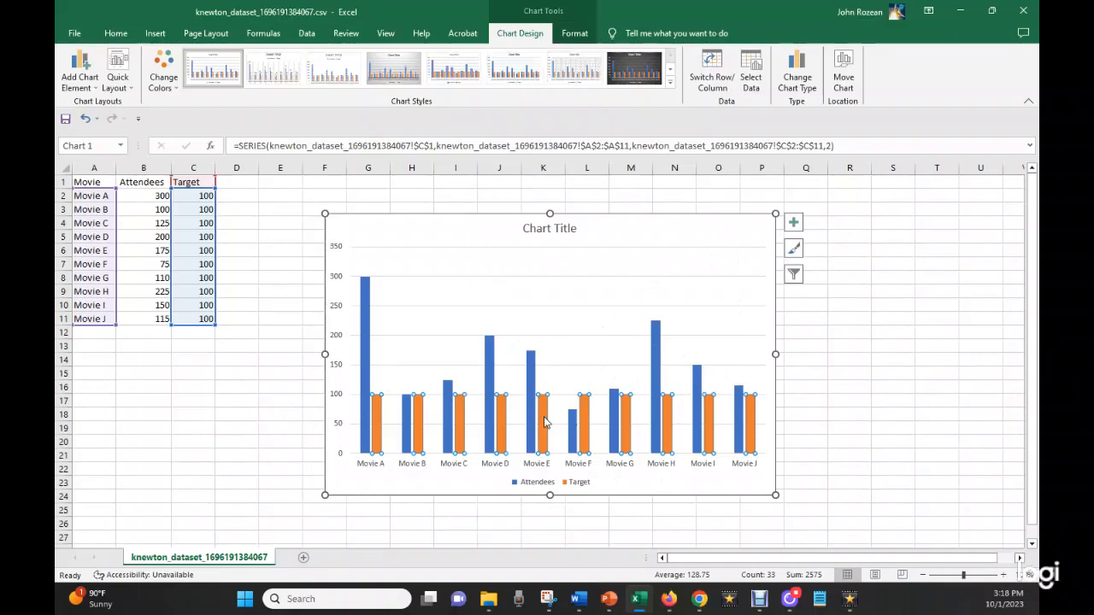
{"action": "left_click", "coordinate": [889, 371]}
{"action": "left_click", "coordinate": [671, 443]}
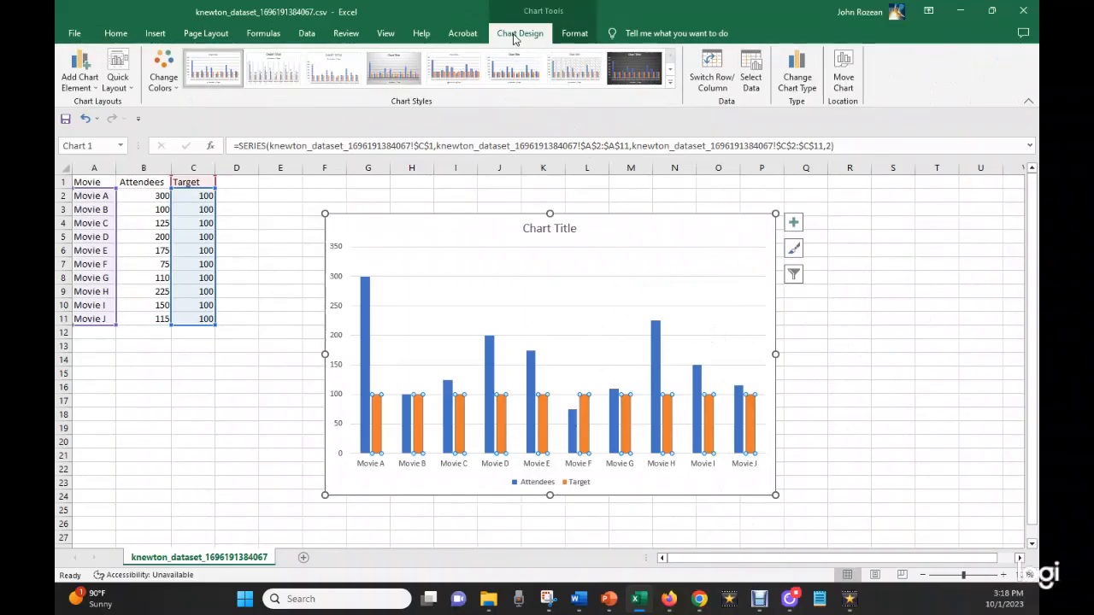
{"action": "left_click", "coordinate": [800, 82]}
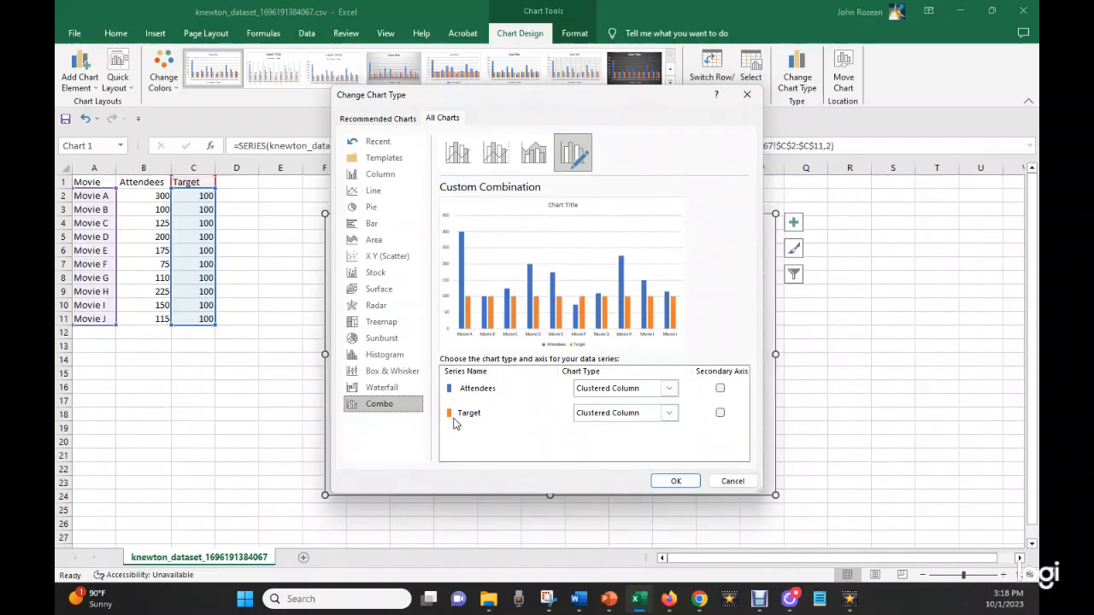
{"action": "left_click", "coordinate": [671, 415]}
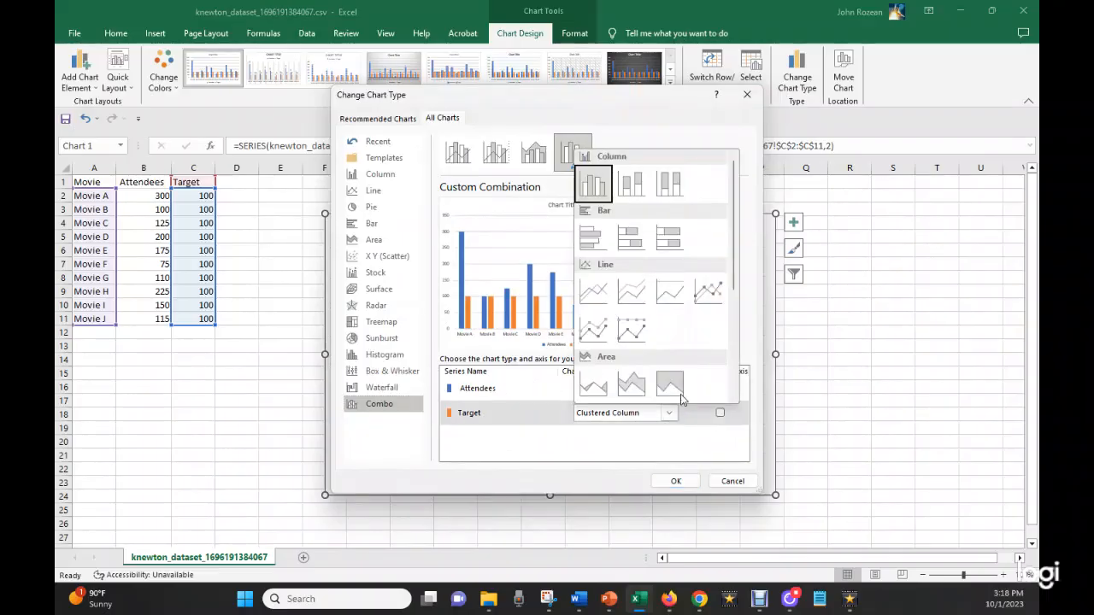
{"action": "left_click", "coordinate": [593, 291]}
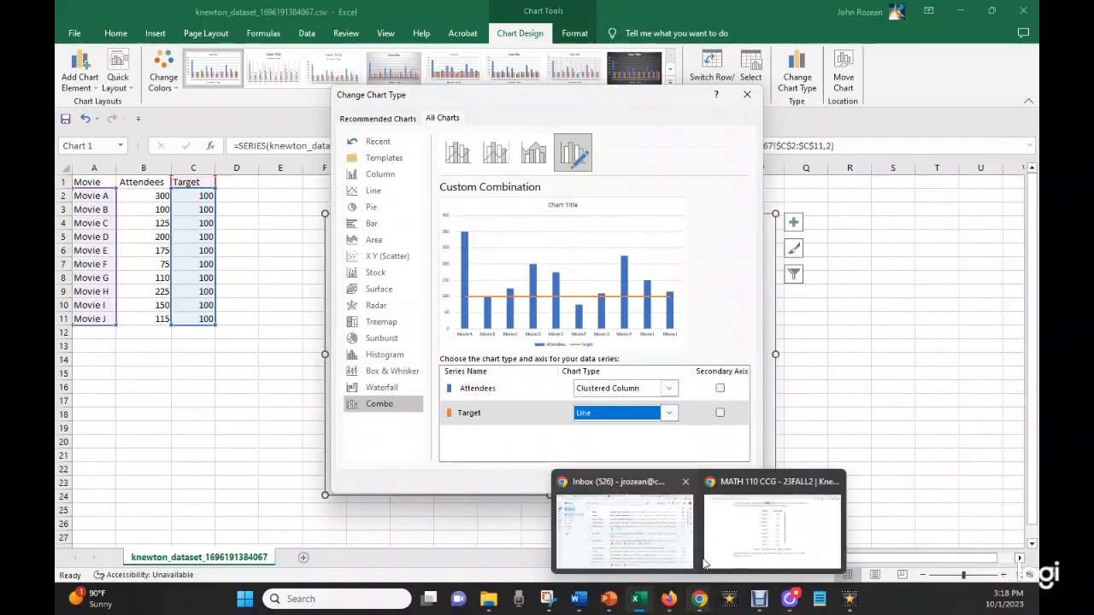
{"action": "left_click", "coordinate": [675, 481]}
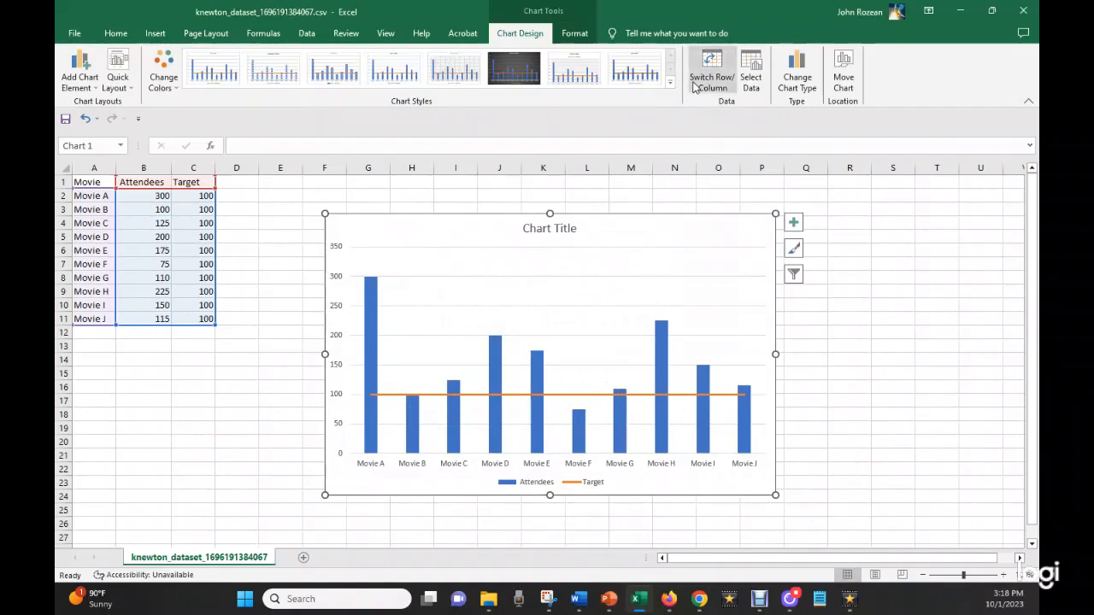
Step: Show the workbook and the browser's question page side by side, and move the chart to span about A5 to J25
{"action": "double_click", "coordinate": [687, 10]}
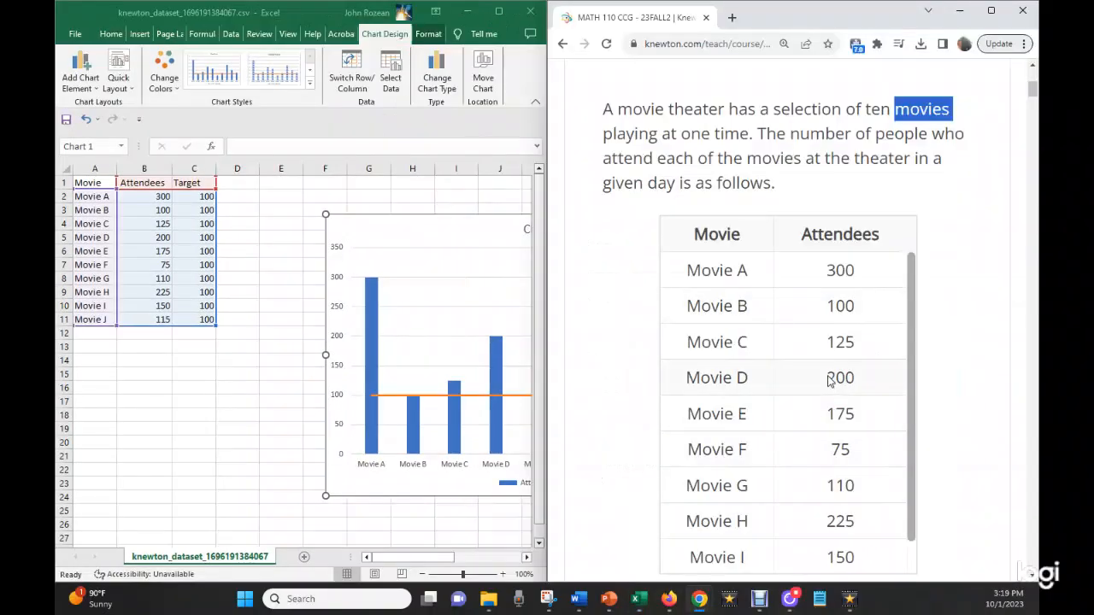
{"action": "scroll", "coordinate": [833, 443], "scroll_direction": "down", "scroll_amount": 5}
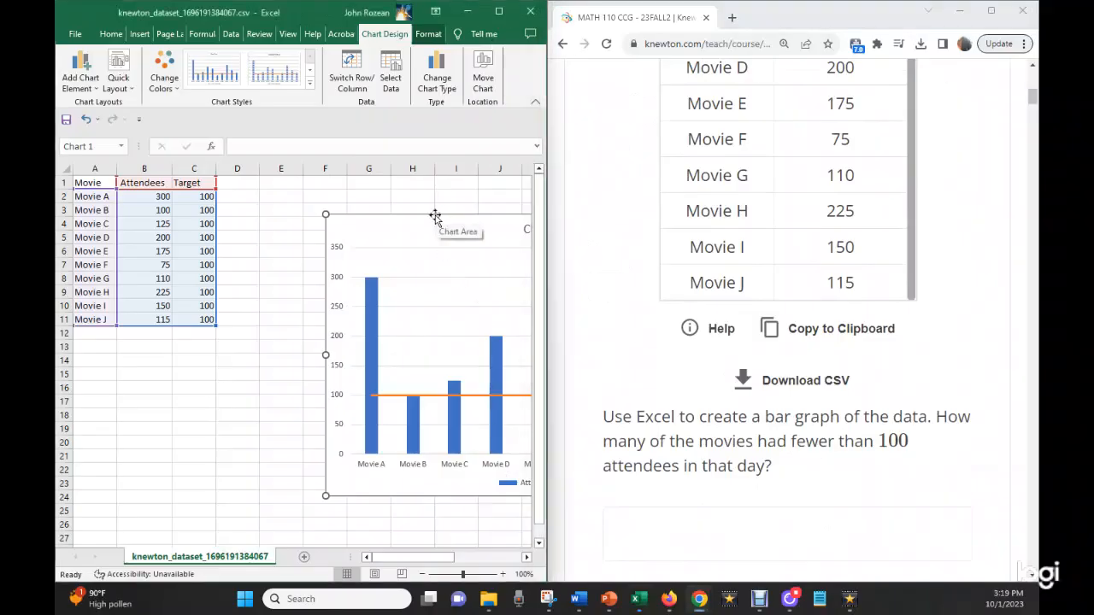
{"action": "left_click_drag", "start_coordinate": [434, 214], "coordinate": [157, 229]}
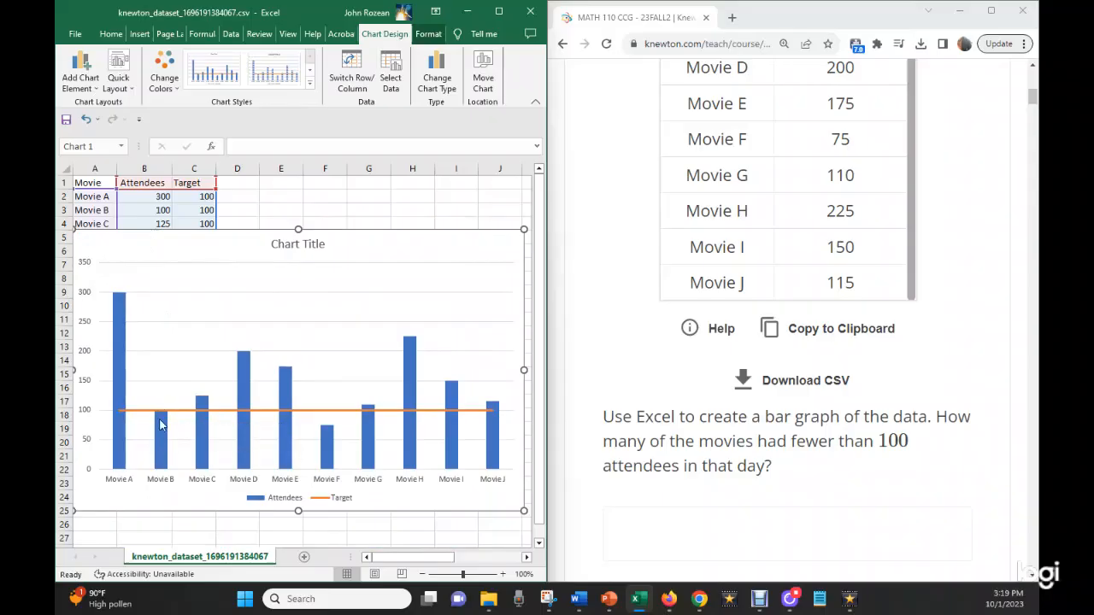
Step: Compare the Movie B and Movie F bars with the target line and check the question's wording and correct answer
{"action": "mouse_move", "coordinate": [160, 424]}
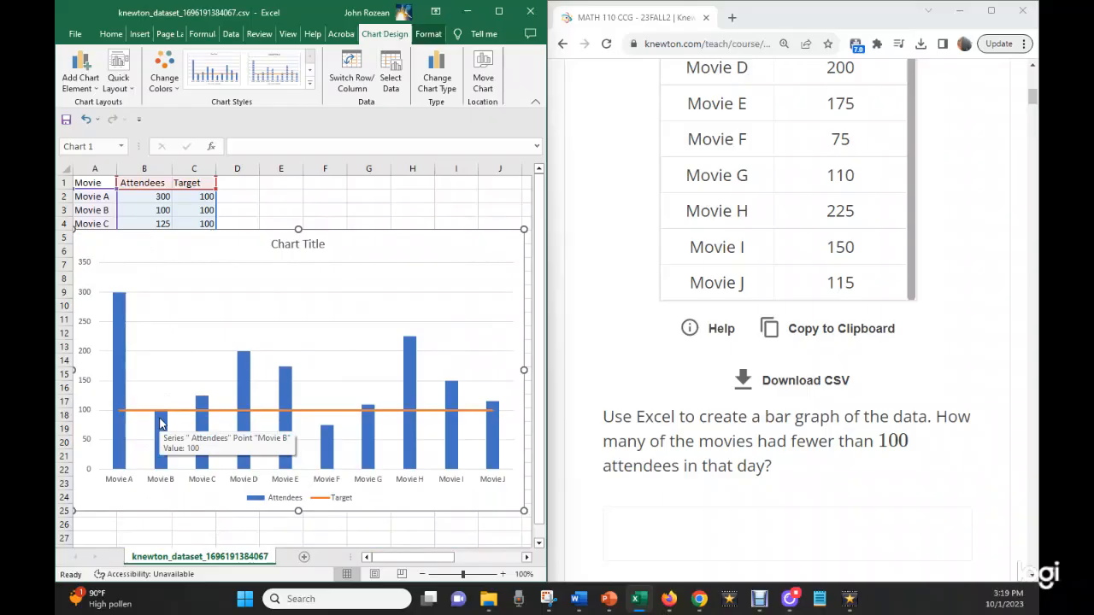
{"action": "double_click", "coordinate": [795, 445]}
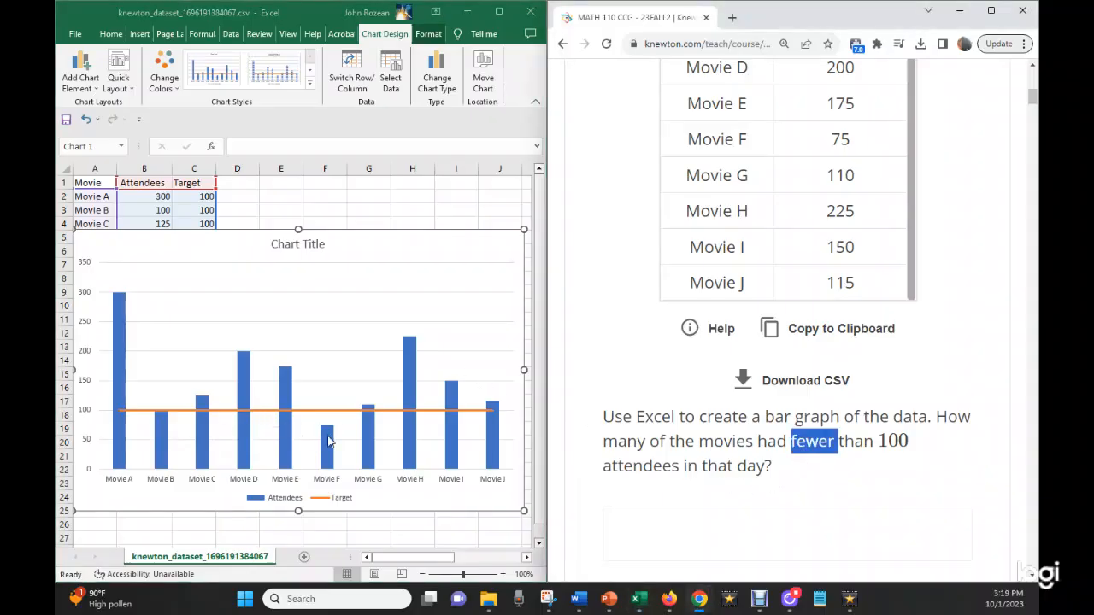
{"action": "mouse_move", "coordinate": [332, 444]}
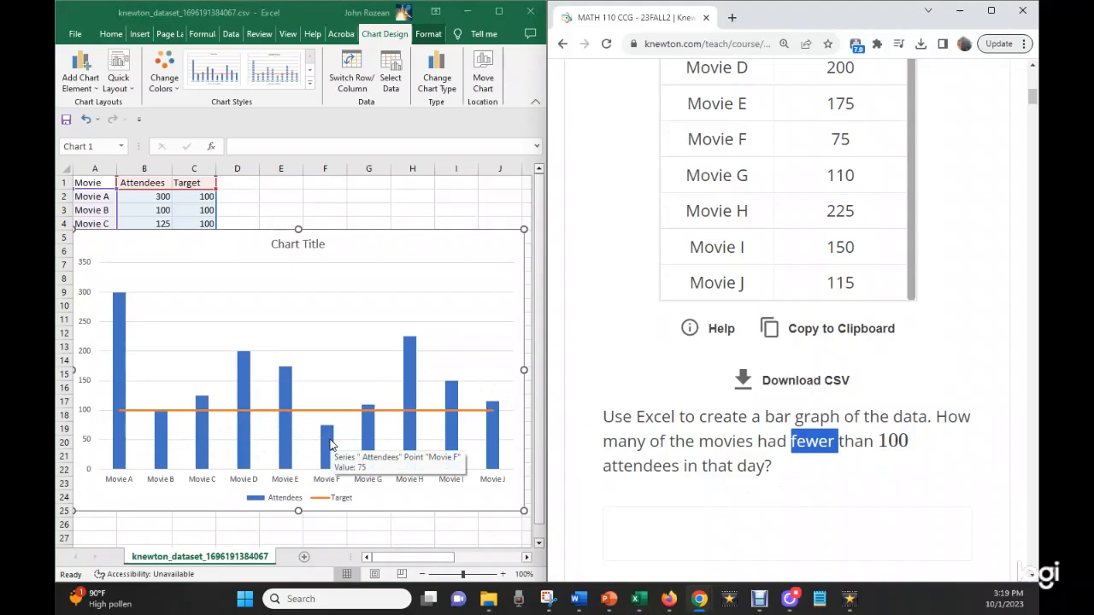
{"action": "scroll", "coordinate": [900, 408], "scroll_direction": "down", "scroll_amount": 3}
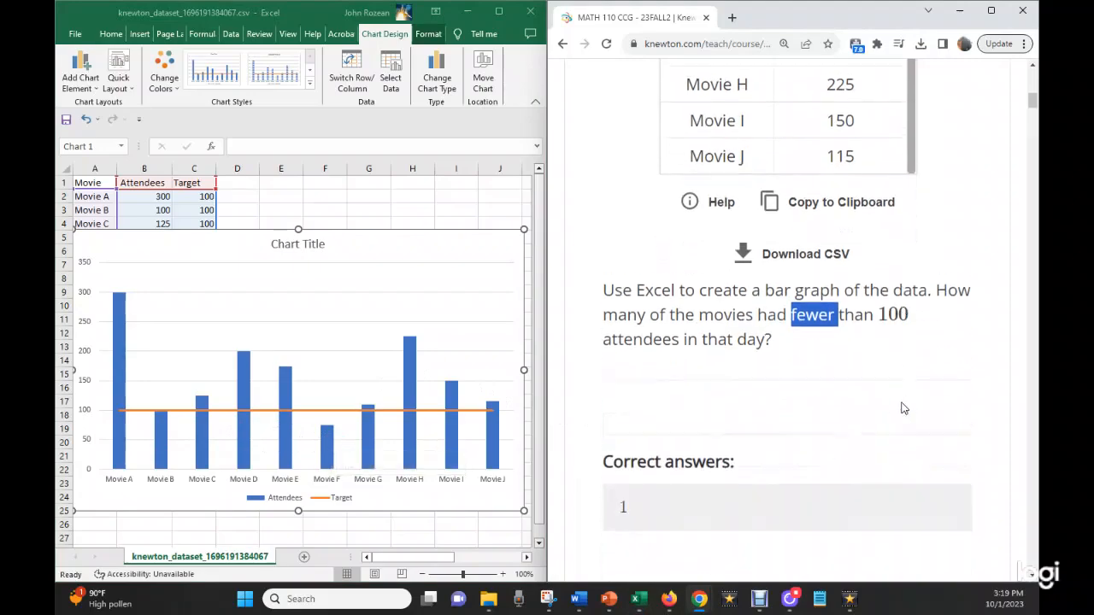
{"action": "scroll", "coordinate": [836, 438], "scroll_direction": "up", "scroll_amount": 4}
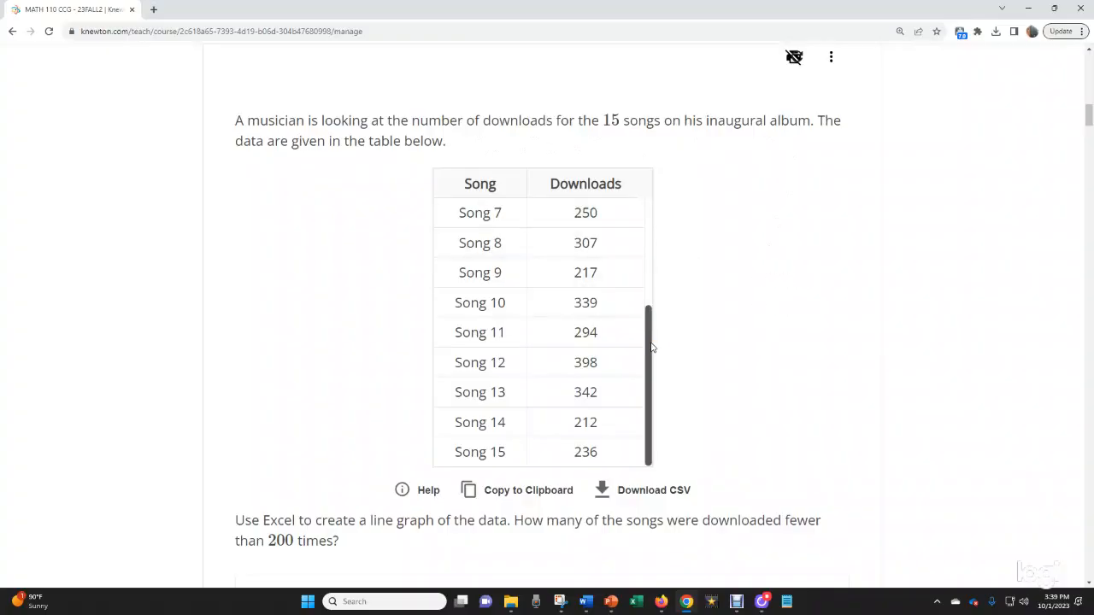
Step: Read the song downloads question, examining the end of the table and the line graph instruction
{"action": "left_click_drag", "start_coordinate": [652, 349], "coordinate": [691, 333]}
{"action": "scroll", "coordinate": [730, 293], "scroll_direction": "down", "scroll_amount": 1}
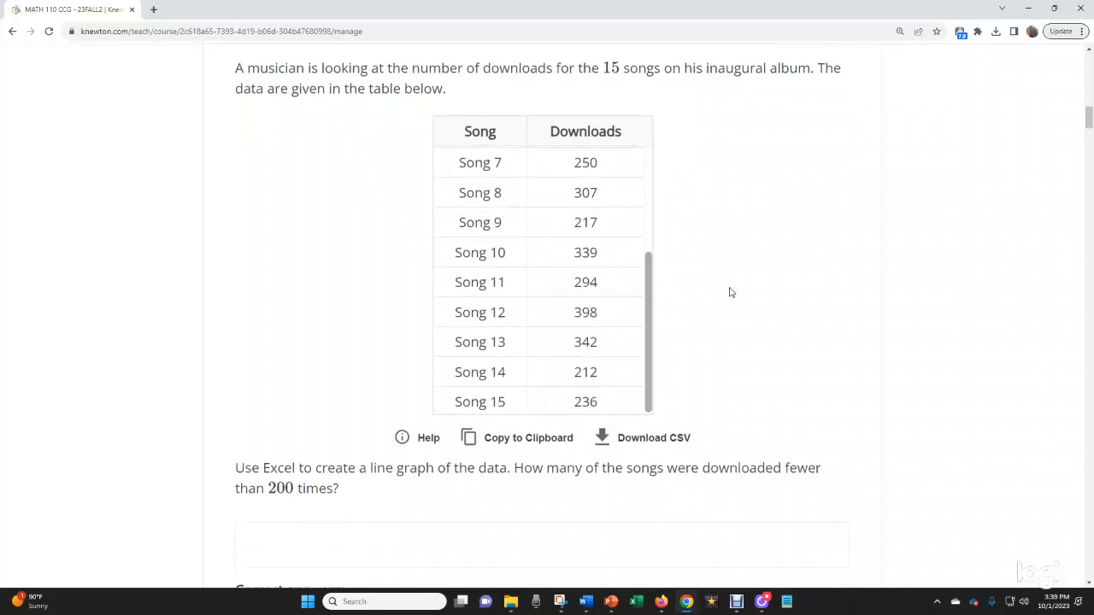
{"action": "triple_click", "coordinate": [394, 463]}
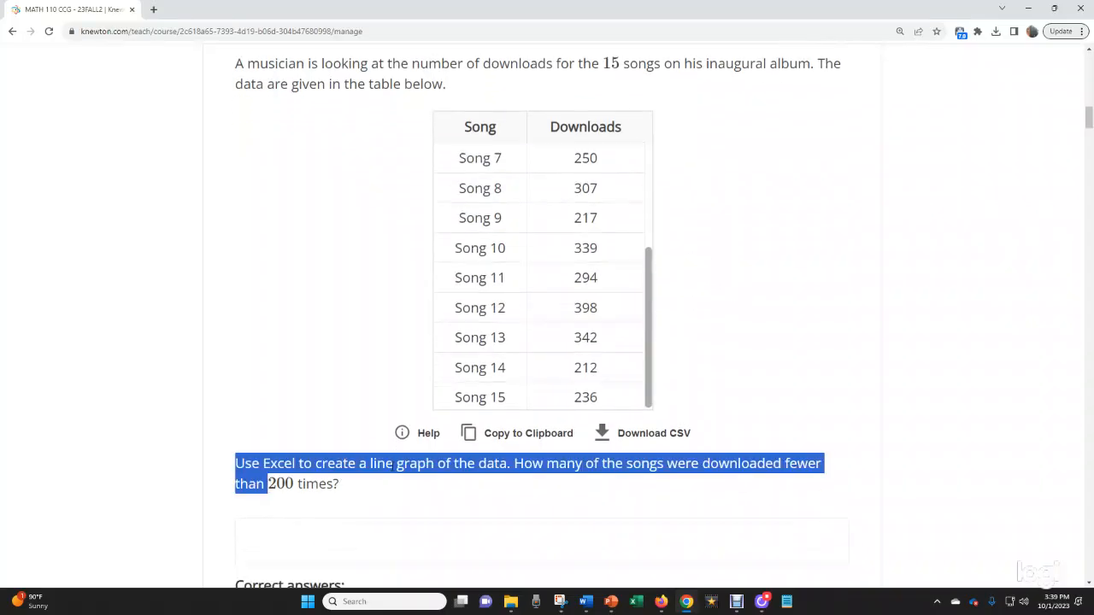
Step: Download the song downloads table as a CSV file, open it in Excel and widen the Downloads column
{"action": "left_click", "coordinate": [392, 464]}
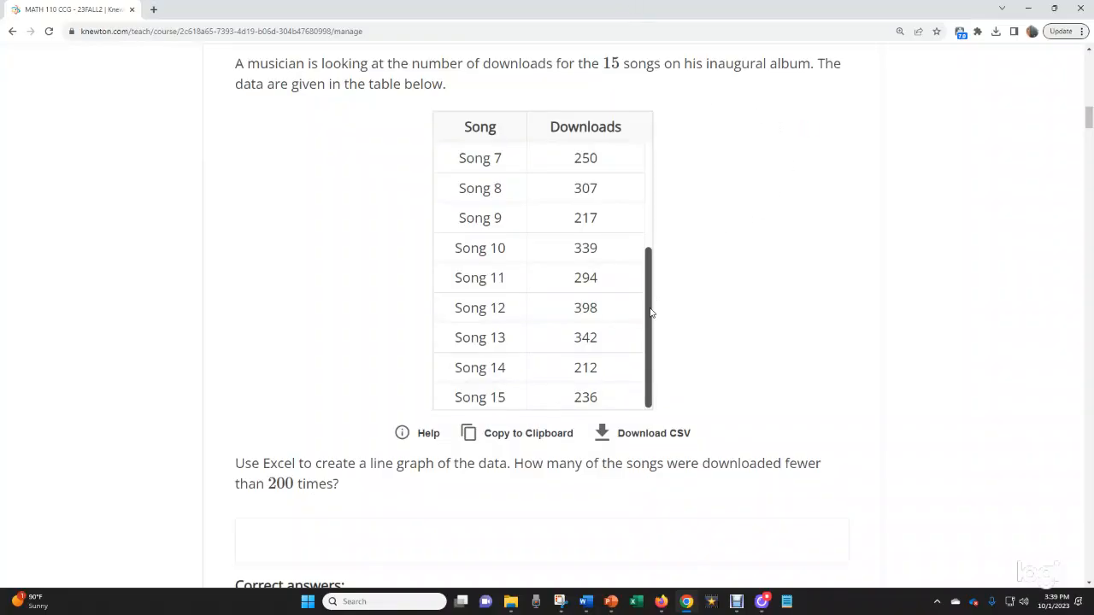
{"action": "scroll", "coordinate": [649, 309], "scroll_direction": "up", "scroll_amount": 1}
{"action": "scroll", "coordinate": [646, 305], "scroll_direction": "down", "scroll_amount": 1}
{"action": "left_click", "coordinate": [640, 436]}
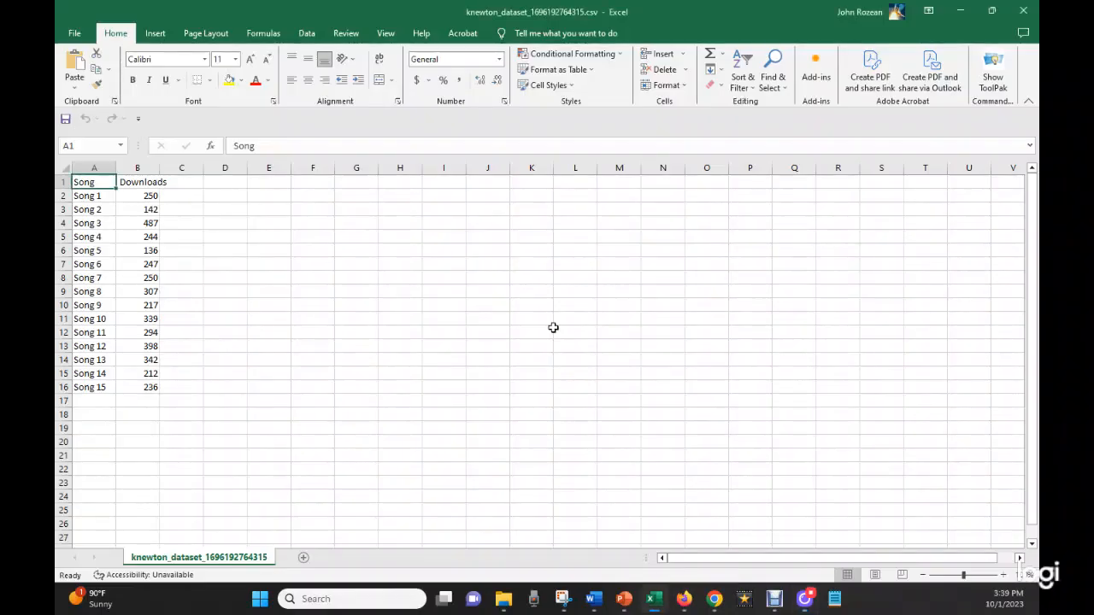
{"action": "left_click_drag", "start_coordinate": [162, 167], "coordinate": [179, 167]}
{"action": "left_click", "coordinate": [407, 373]}
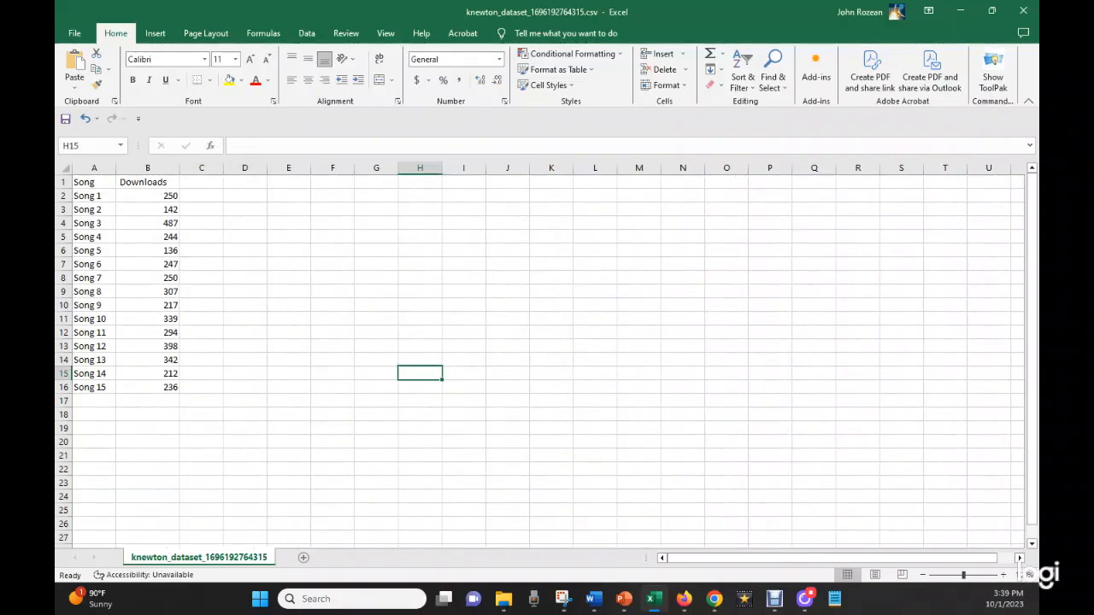
Step: Add a Target column in C1 beside Downloads and fill C2 to C16 with 200
{"action": "key", "text": "alt+Tab"}
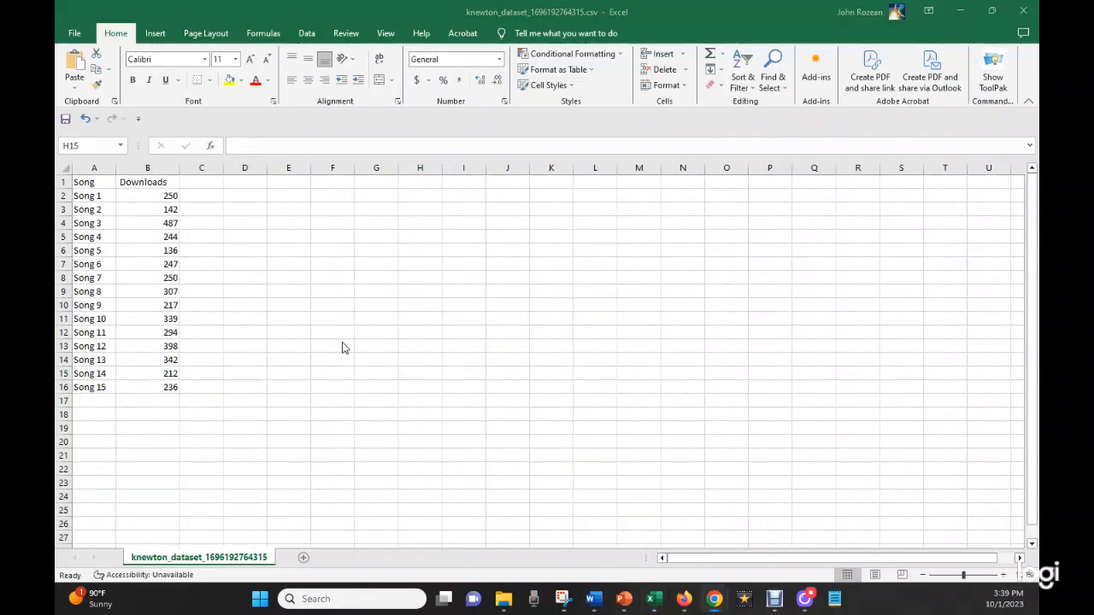
{"action": "key", "text": "alt+Tab"}
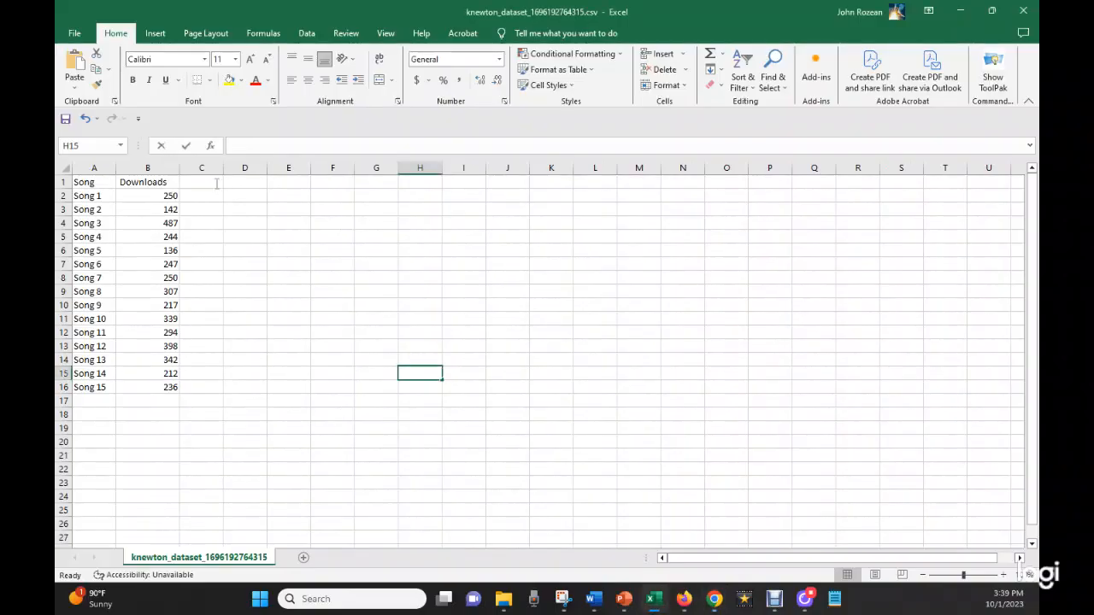
{"action": "left_click", "coordinate": [215, 183]}
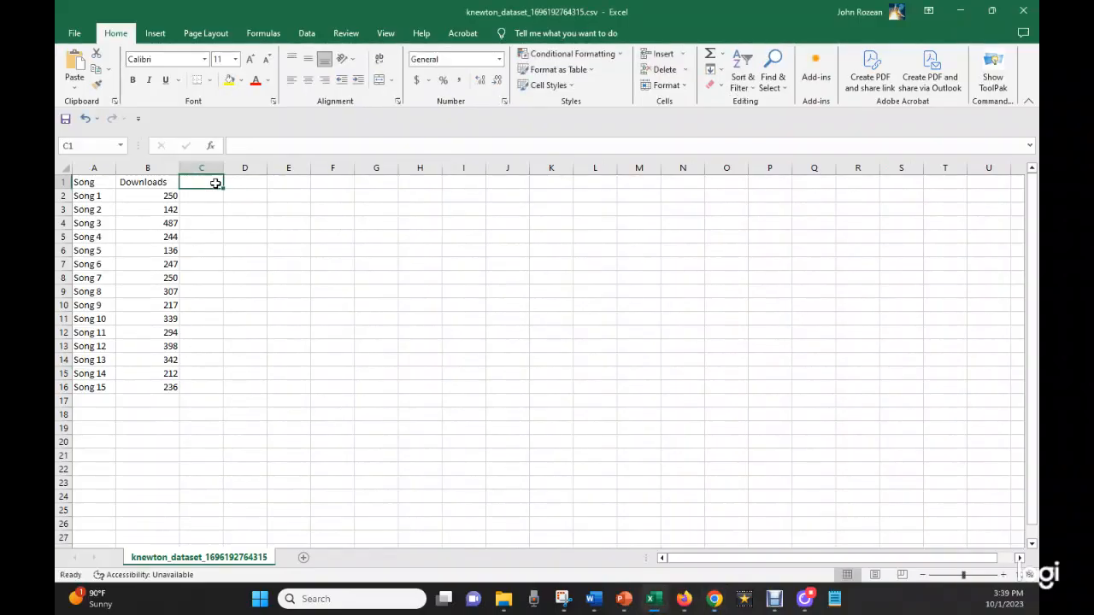
{"action": "type", "text": "Target"}
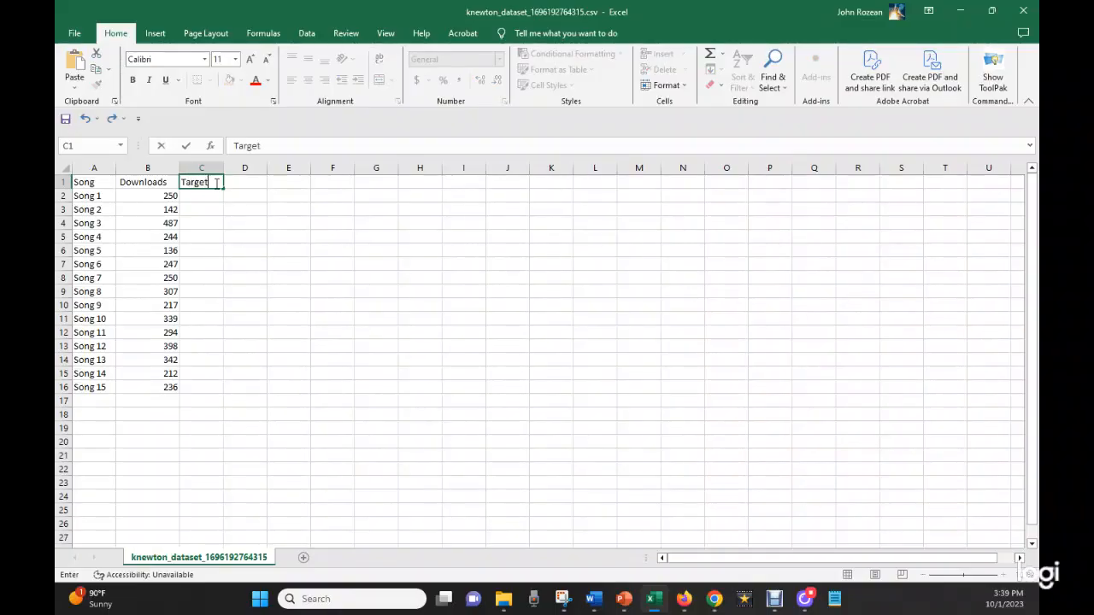
{"action": "left_click", "coordinate": [217, 196]}
{"action": "type", "text": "200"}
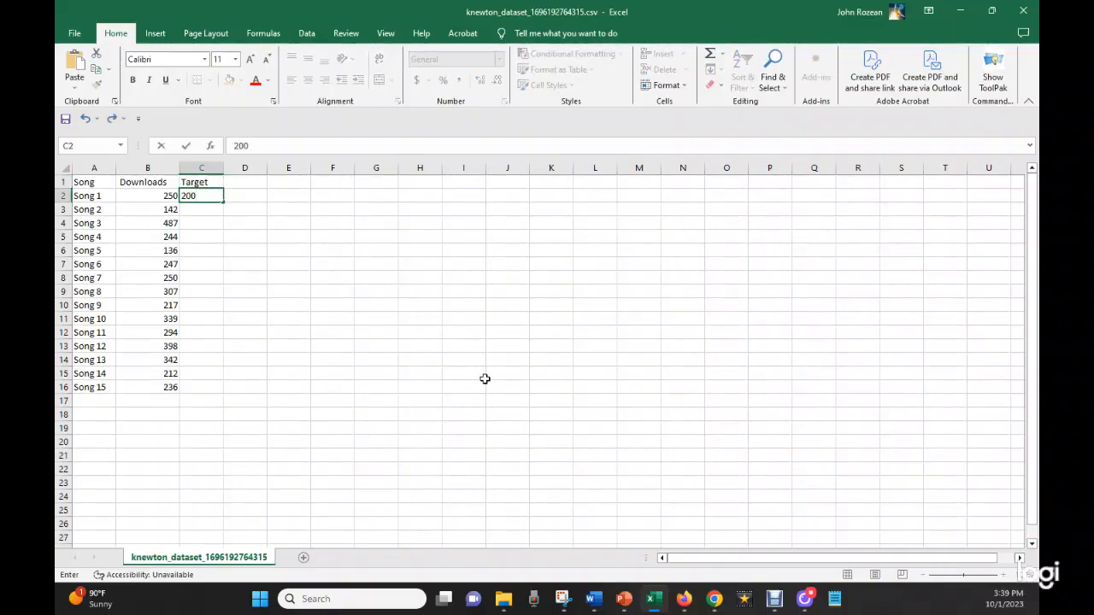
{"action": "left_click", "coordinate": [484, 379]}
{"action": "left_click", "coordinate": [218, 197]}
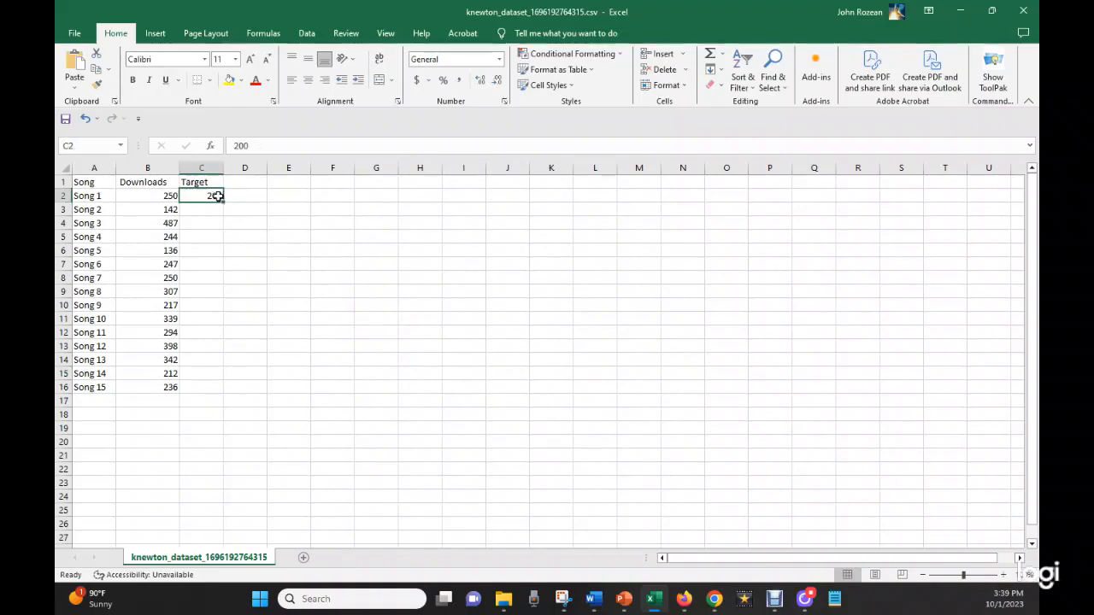
{"action": "left_click_drag", "start_coordinate": [223, 202], "coordinate": [222, 396]}
{"action": "left_click", "coordinate": [463, 428]}
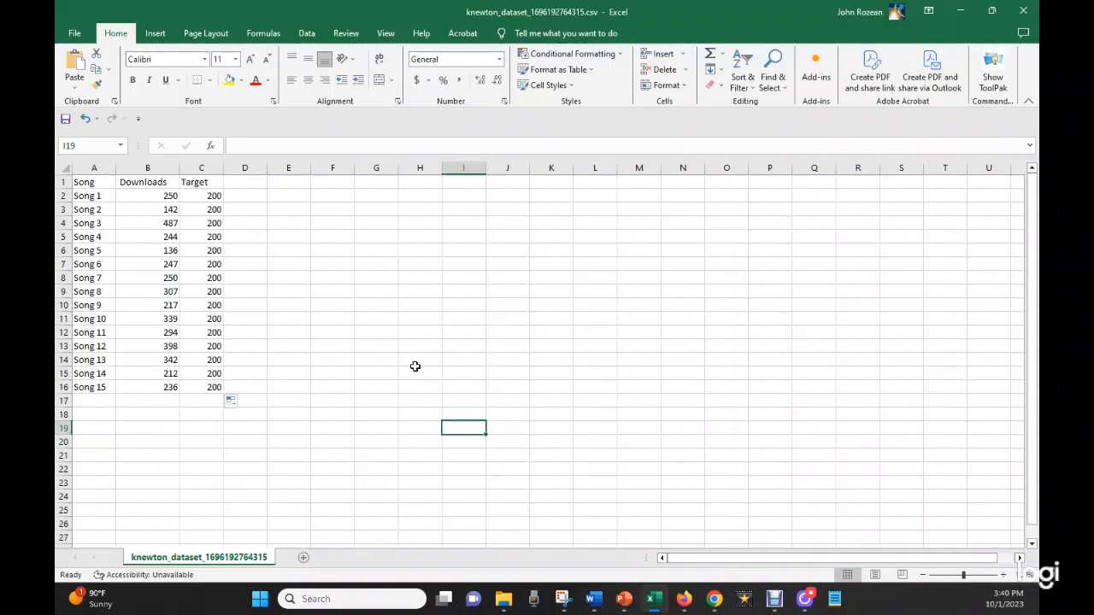
Step: Insert a Line chart of A1:C16 and place it beside the data, spanning about D1 to K15
{"action": "left_click_drag", "start_coordinate": [86, 182], "coordinate": [221, 386]}
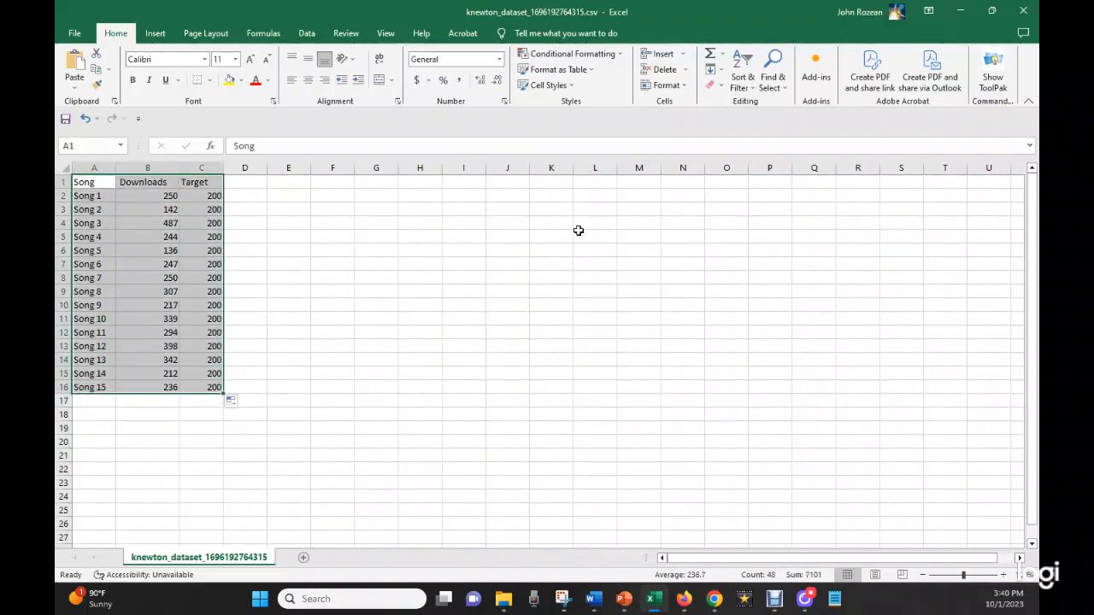
{"action": "left_click", "coordinate": [155, 34]}
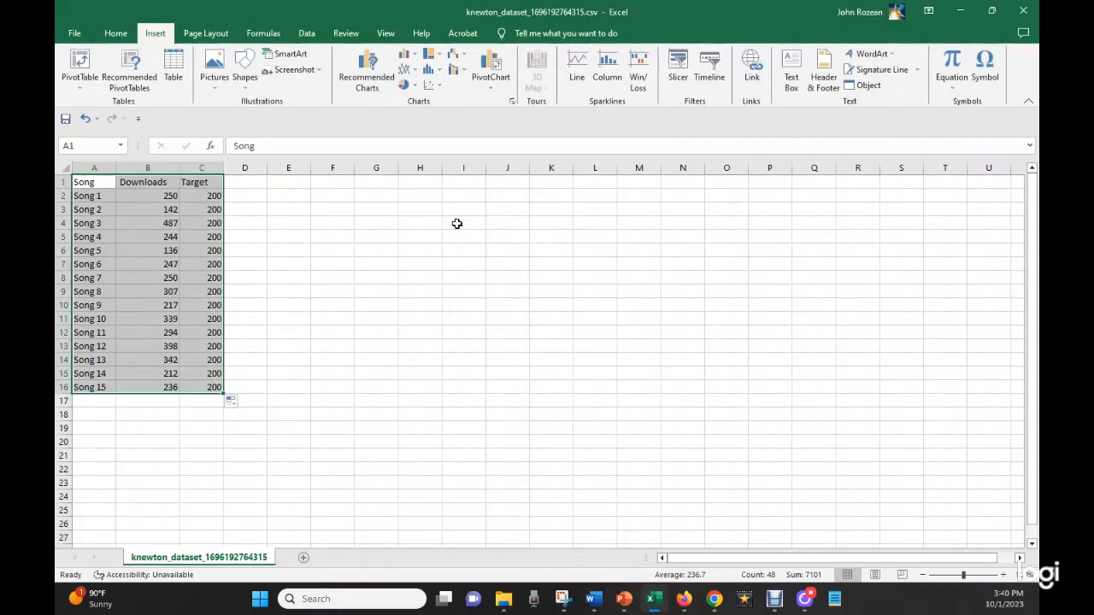
{"action": "left_click", "coordinate": [366, 72]}
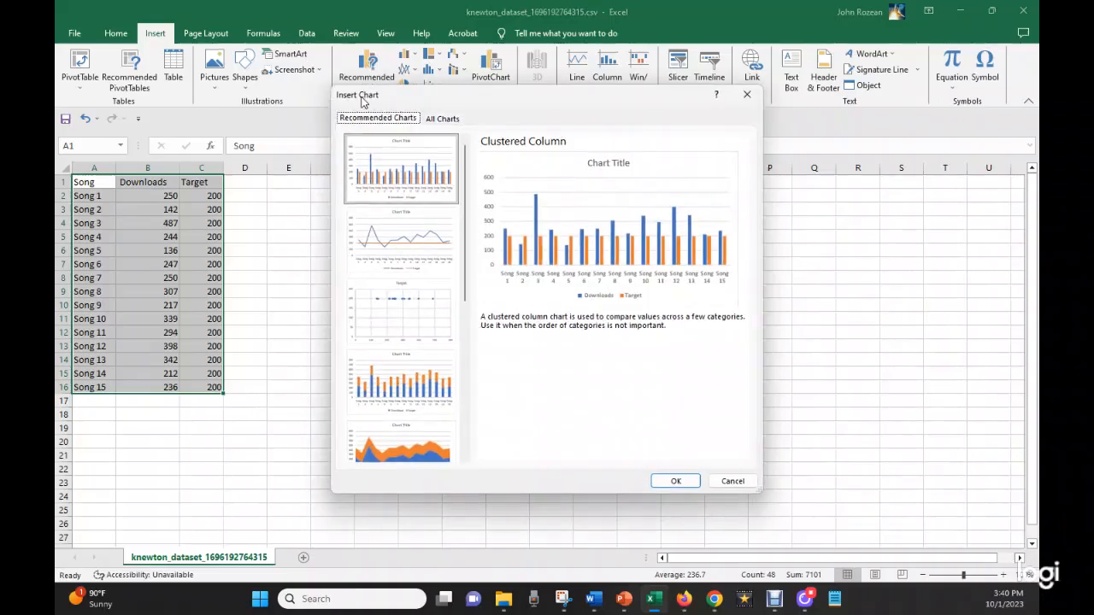
{"action": "left_click", "coordinate": [448, 120]}
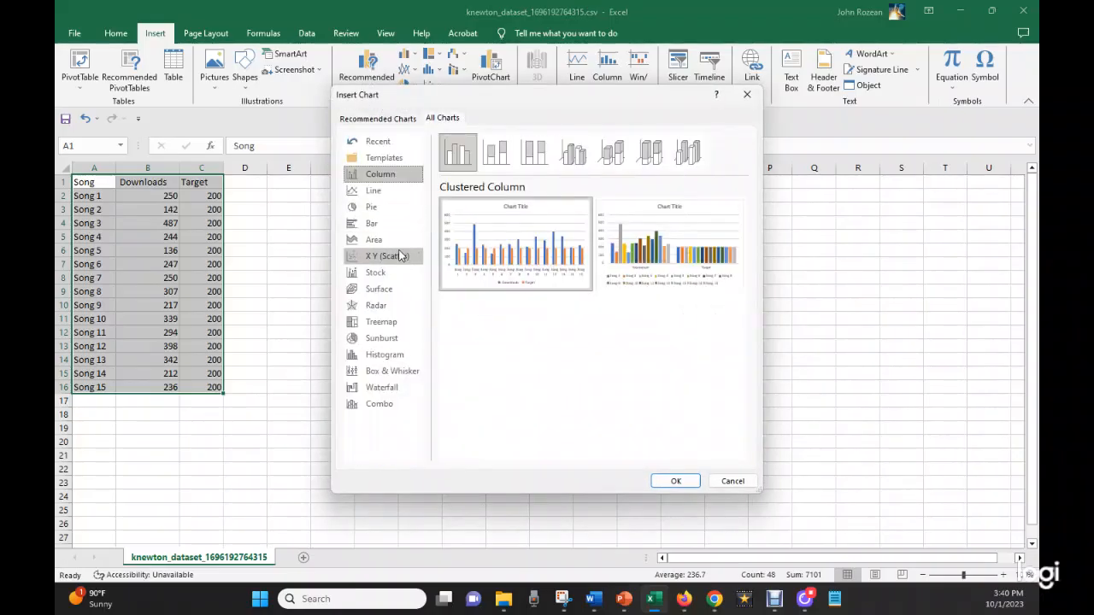
{"action": "left_click", "coordinate": [380, 194]}
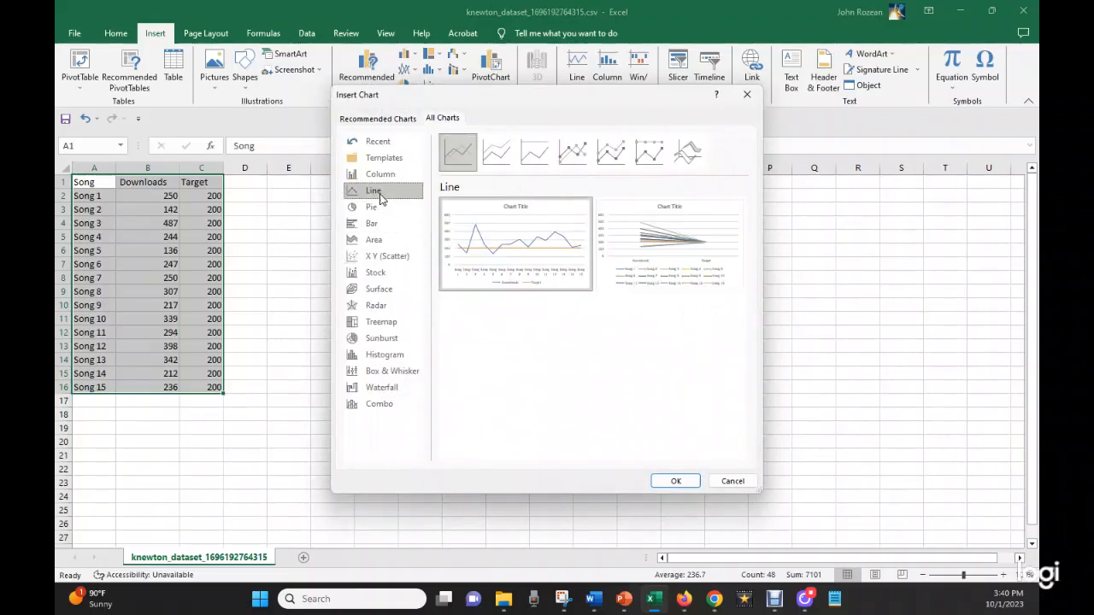
{"action": "left_click", "coordinate": [675, 481]}
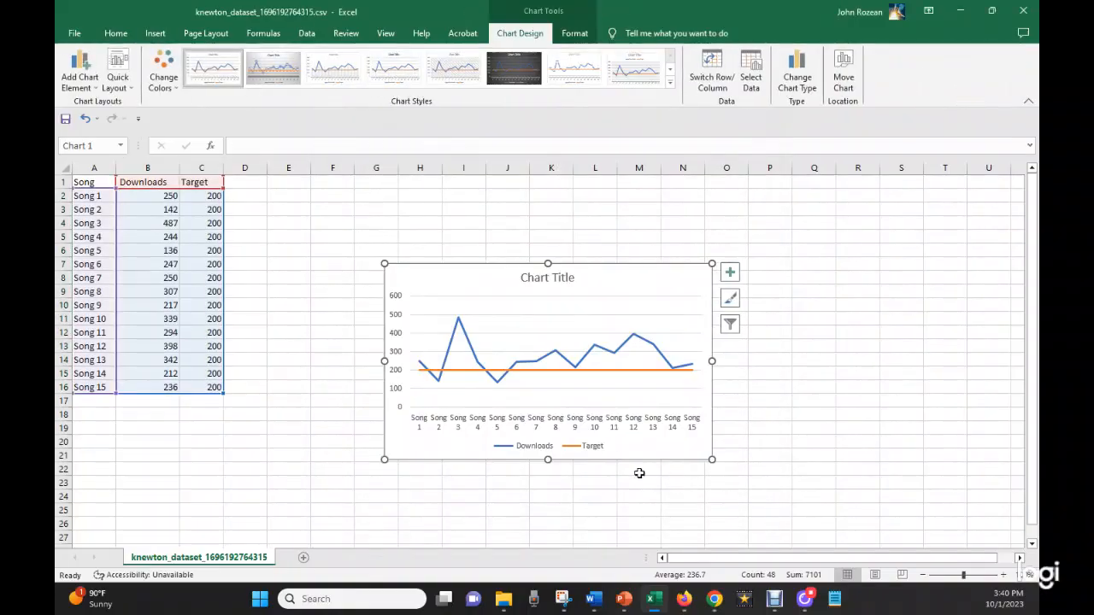
{"action": "left_click_drag", "start_coordinate": [485, 260], "coordinate": [353, 181]}
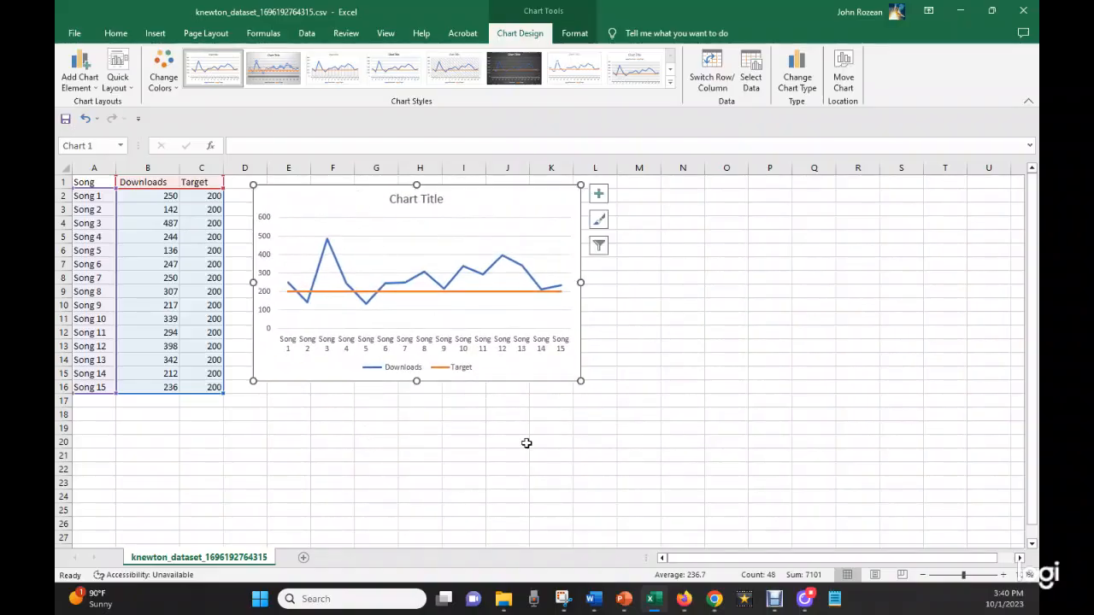
{"action": "scroll", "coordinate": [527, 442], "scroll_direction": "up", "scroll_amount": 5, "text": "ctrl"}
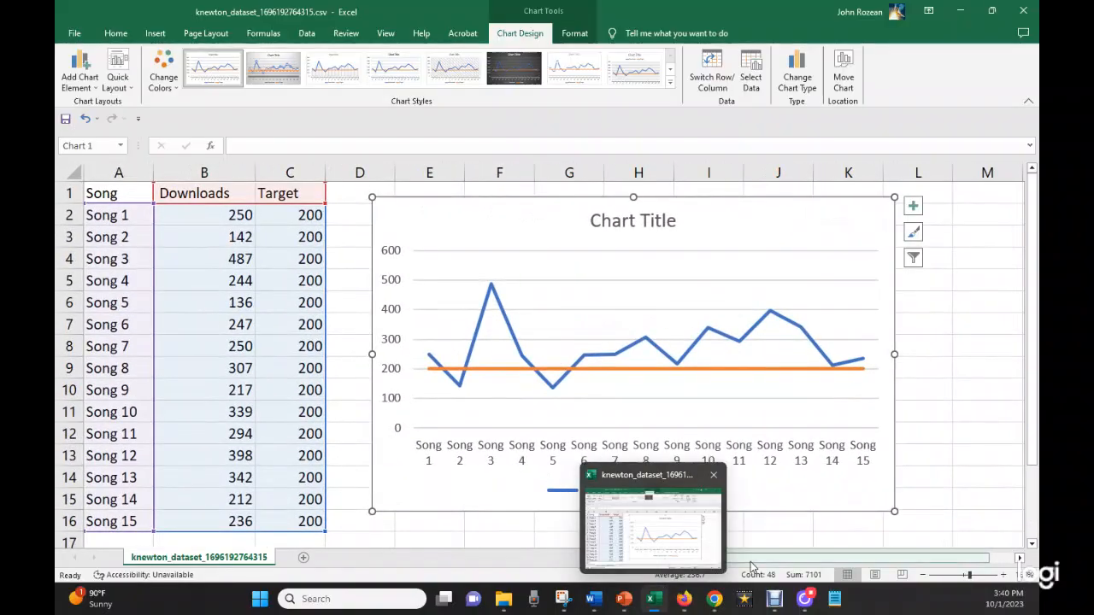
{"action": "left_click_drag", "start_coordinate": [752, 560], "coordinate": [791, 569]}
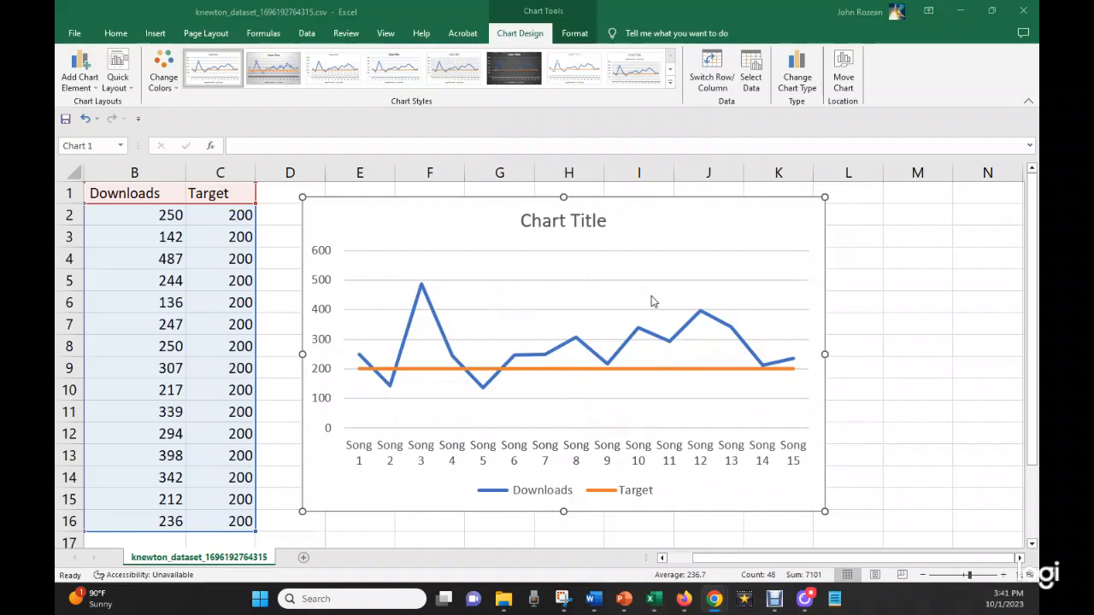
Step: Change the Downloads series of the chart to Line with Markers, keeping Target as a plain Line
{"action": "left_click", "coordinate": [703, 313]}
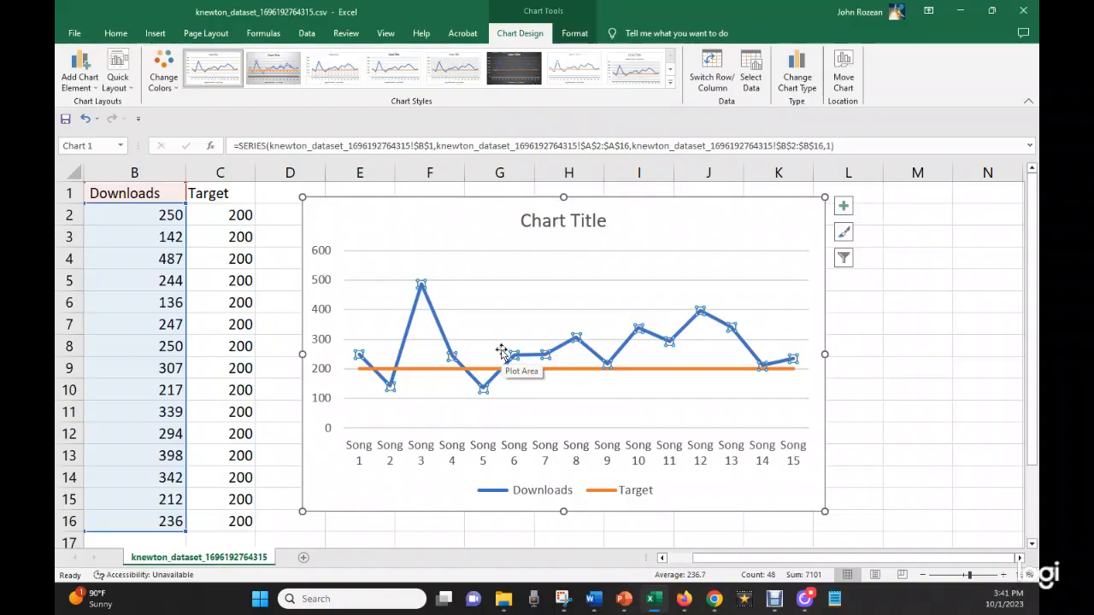
{"action": "left_click", "coordinate": [799, 83]}
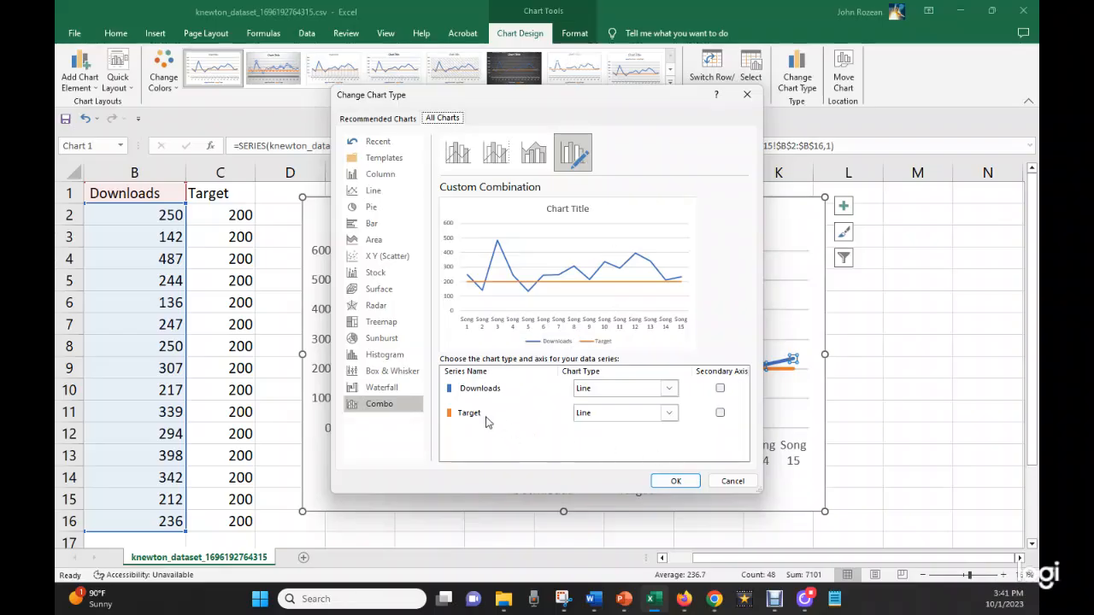
{"action": "left_click", "coordinate": [669, 389]}
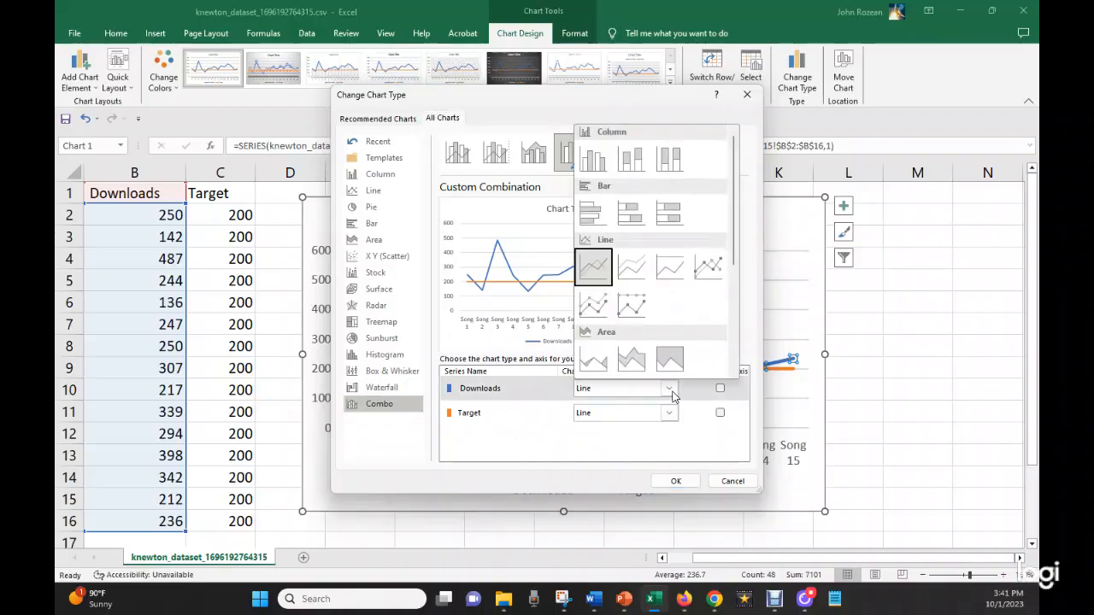
{"action": "left_click", "coordinate": [713, 271]}
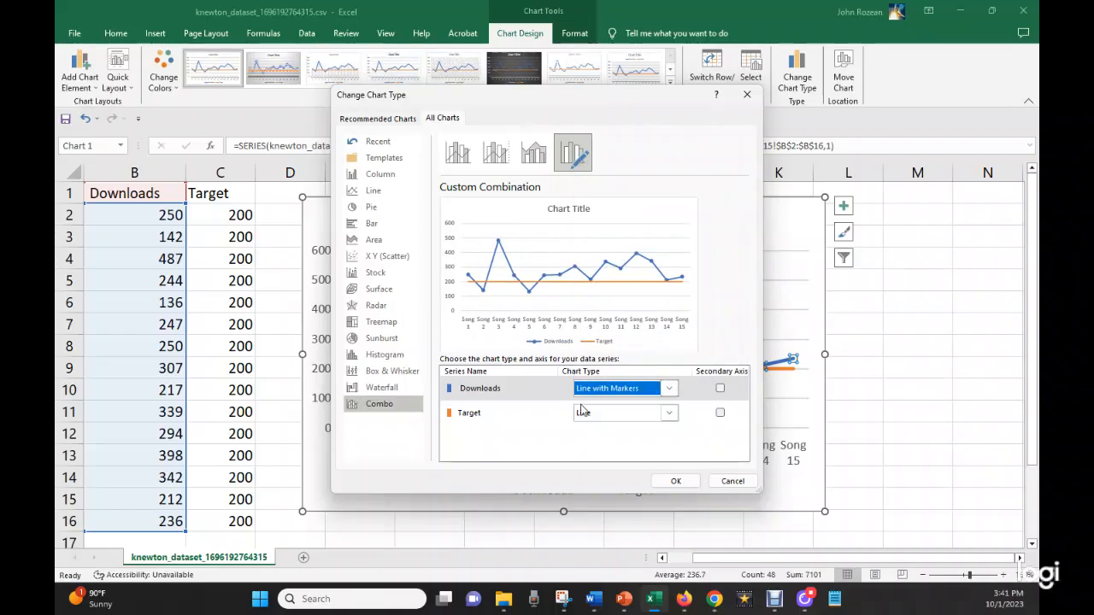
{"action": "left_click", "coordinate": [677, 481]}
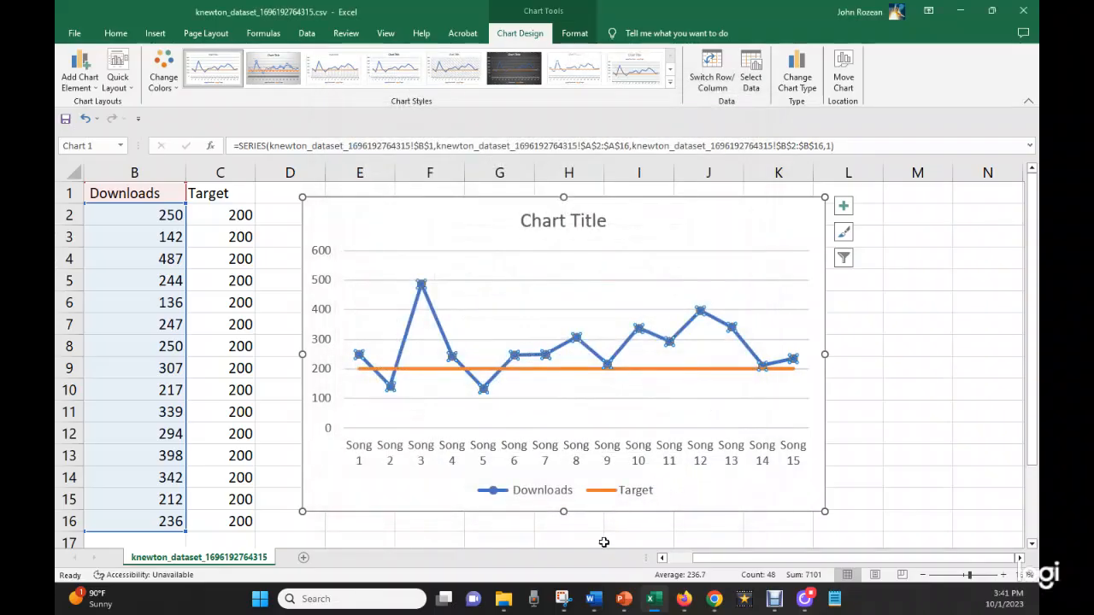
{"action": "left_click", "coordinate": [948, 434]}
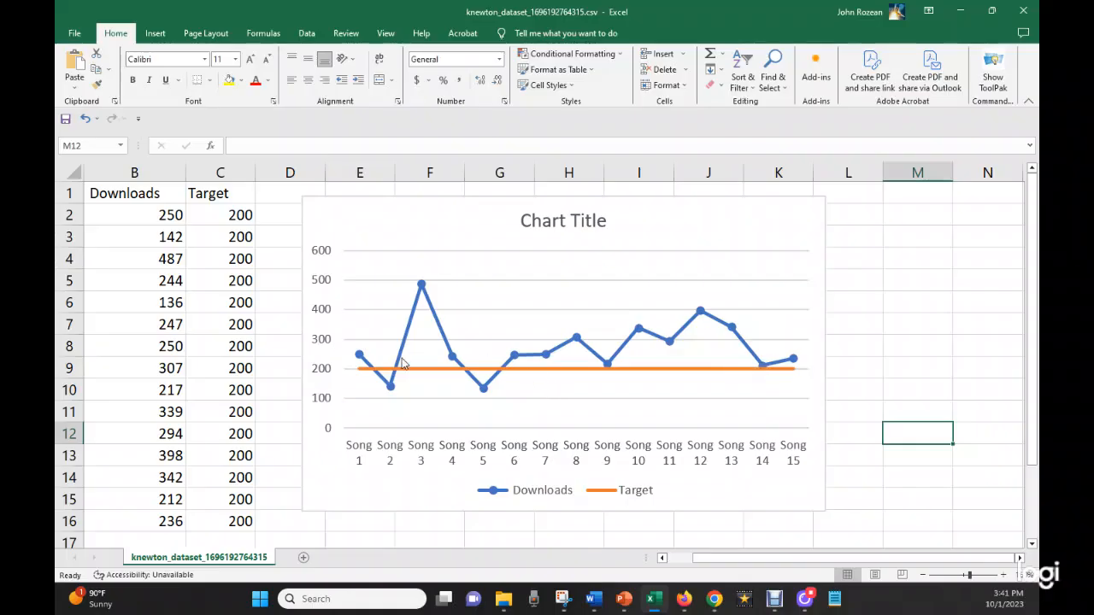
Step: Compare the Downloads markers with the target line, inspecting the points for Song 2, Song 5 and Song 14
{"action": "mouse_move", "coordinate": [358, 362]}
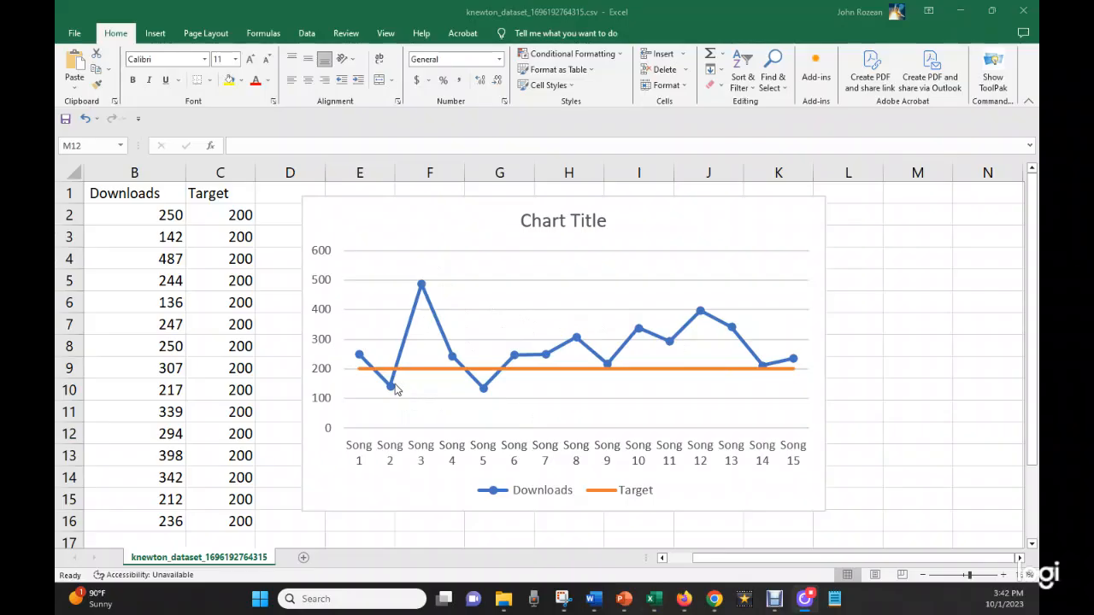
{"action": "mouse_move", "coordinate": [390, 395]}
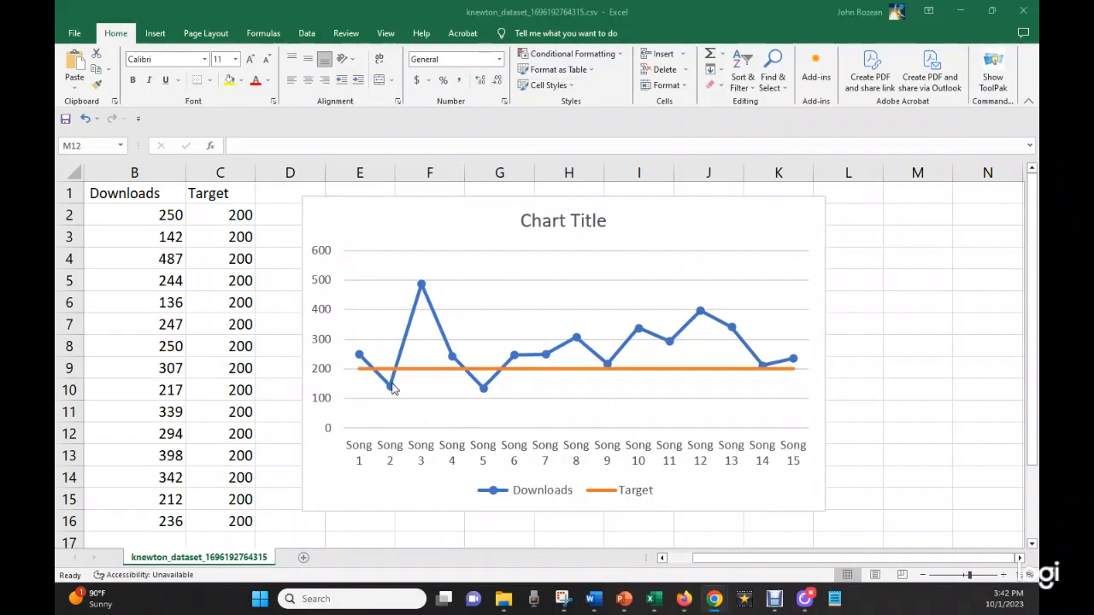
{"action": "mouse_move", "coordinate": [393, 390]}
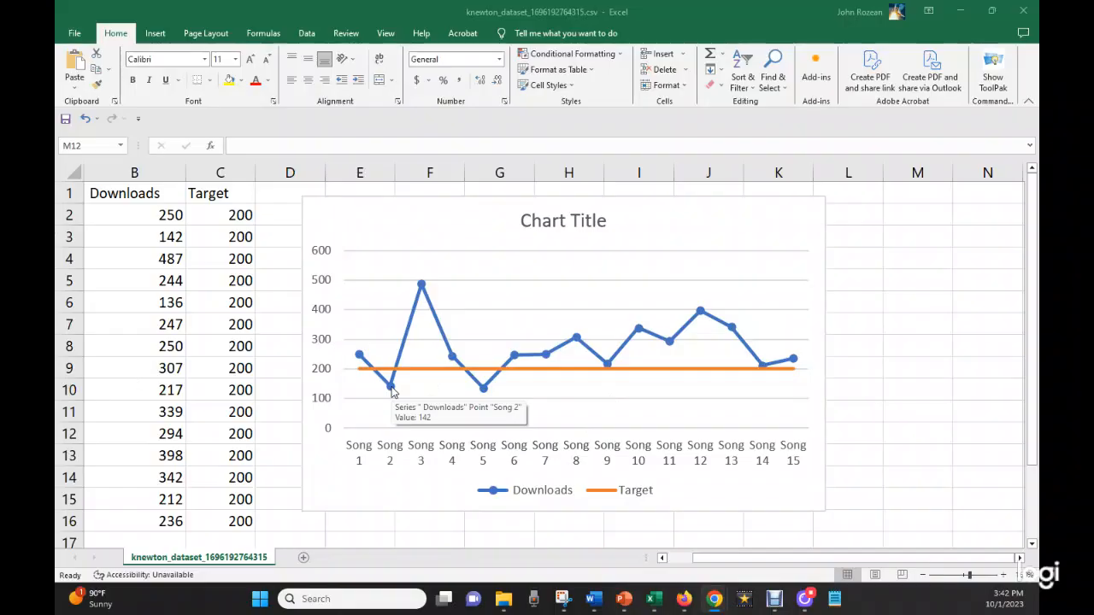
{"action": "mouse_move", "coordinate": [485, 392]}
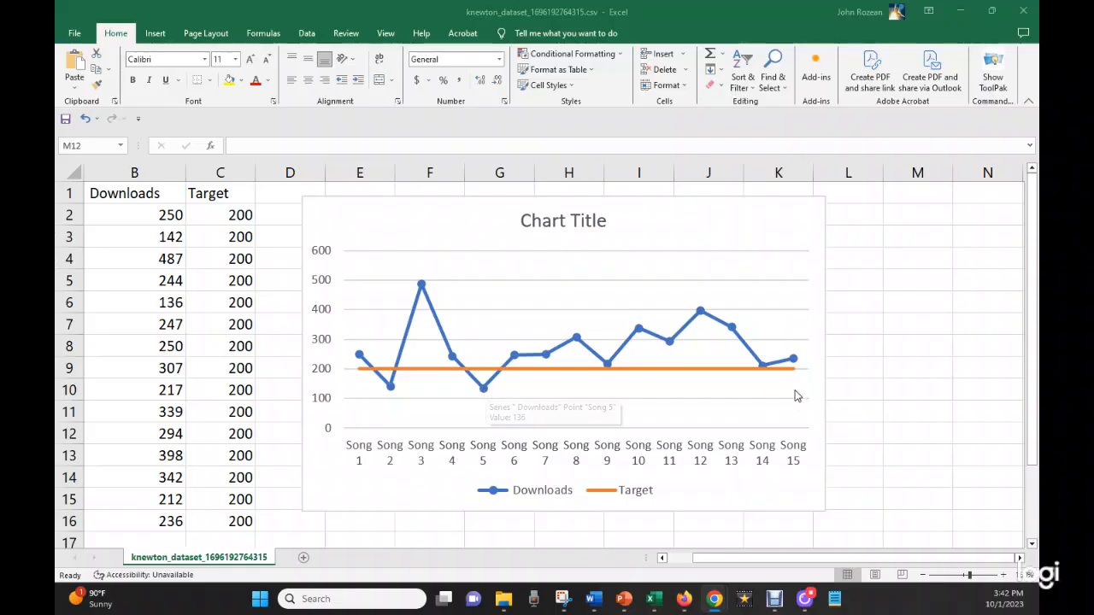
{"action": "mouse_move", "coordinate": [764, 369]}
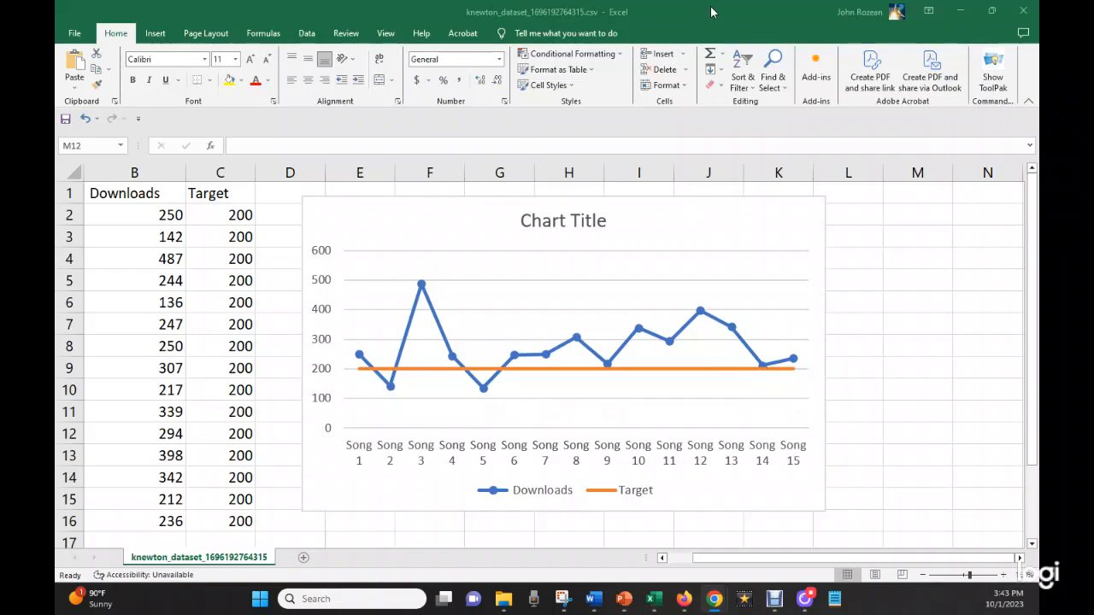
Step: Show the workbook and the browser's question page side by side and check the song question's correct answer
{"action": "left_click_drag", "start_coordinate": [710, 7], "coordinate": [65, 116]}
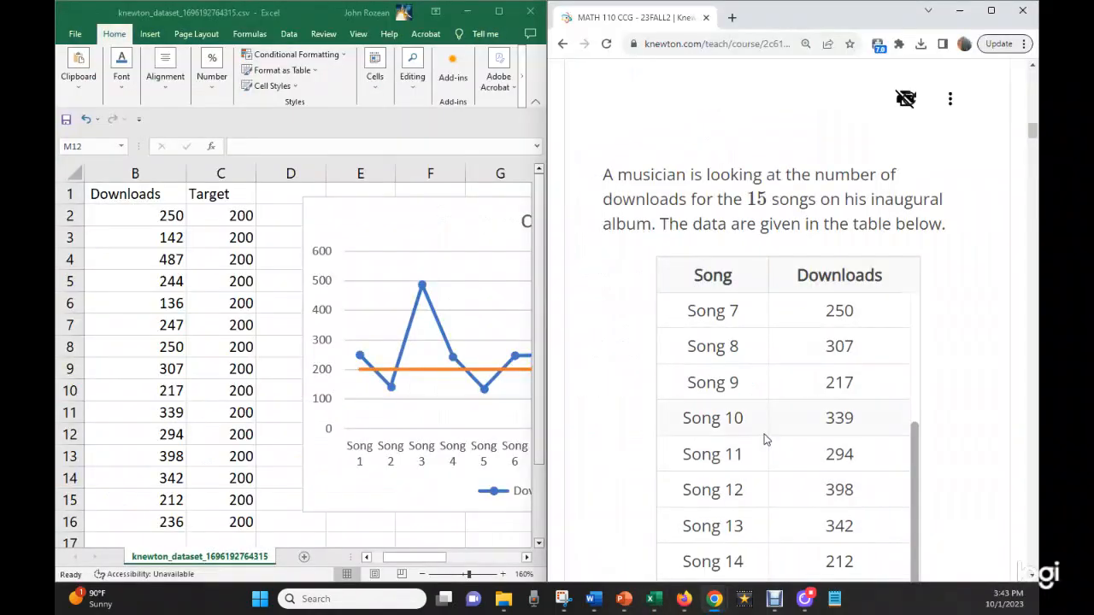
{"action": "scroll", "coordinate": [765, 439], "scroll_direction": "down", "scroll_amount": 7}
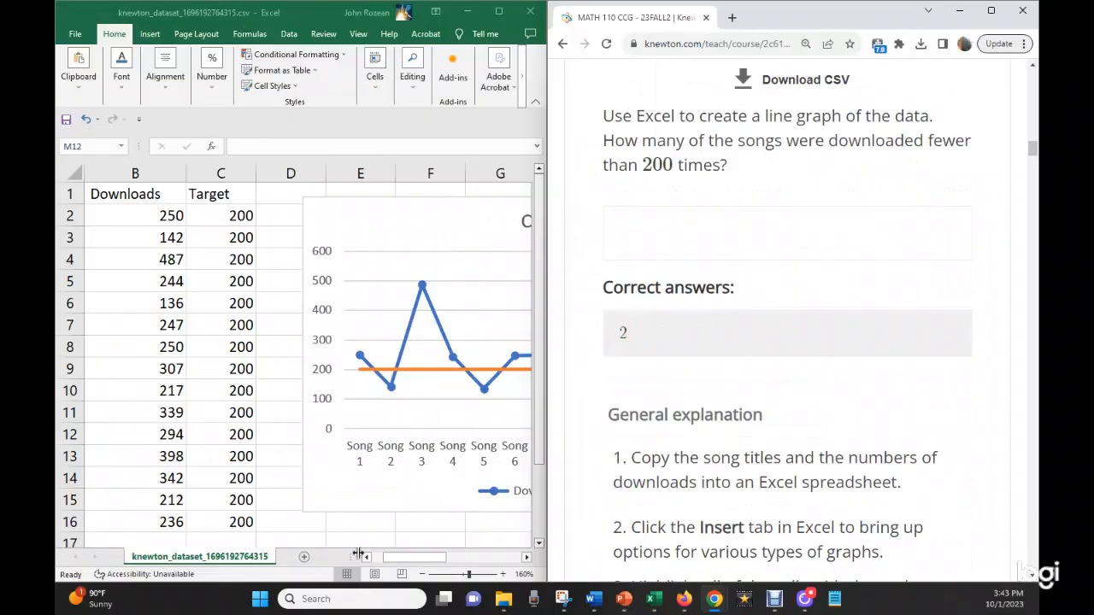
{"action": "left_click", "coordinate": [424, 567]}
{"action": "left_click_drag", "start_coordinate": [431, 560], "coordinate": [463, 570]}
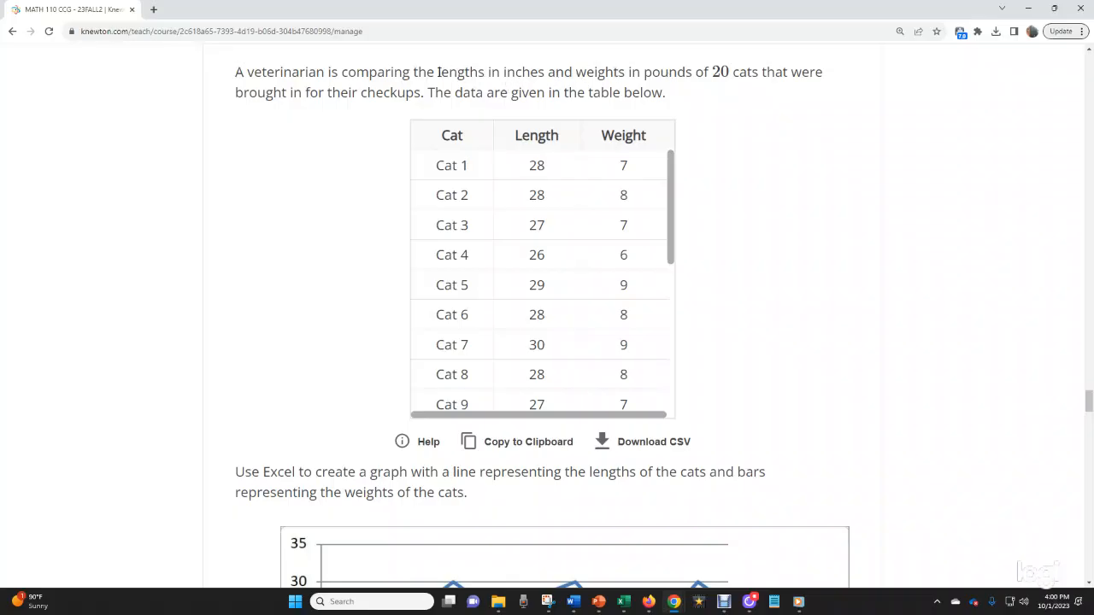
Step: Read the veterinarian question, examining the cats' length and weight data and which measure needs a line and which needs bars
{"action": "double_click", "coordinate": [448, 72]}
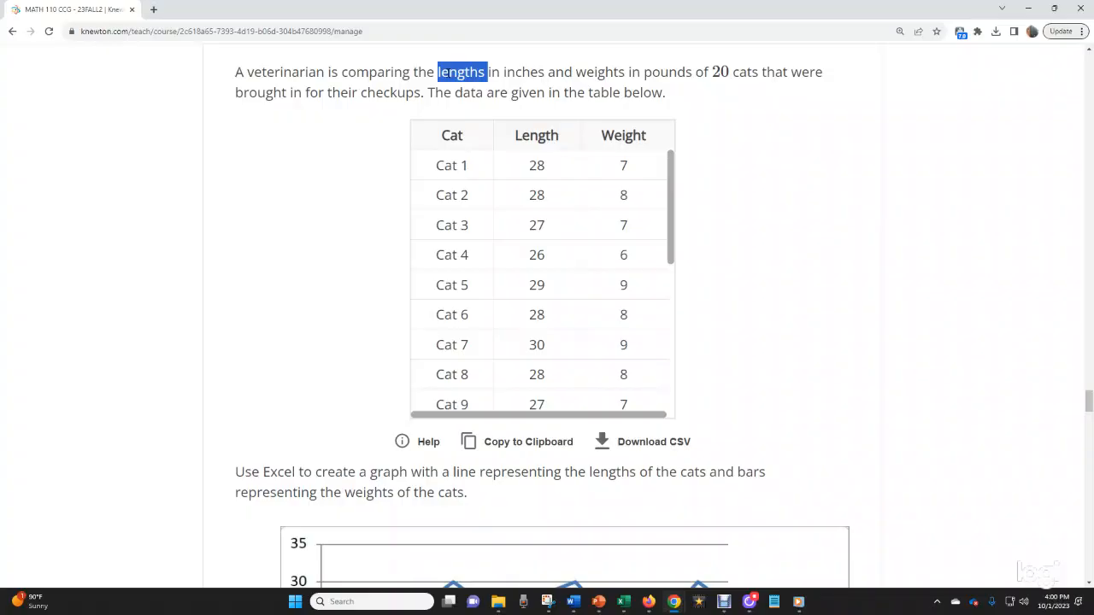
{"action": "double_click", "coordinate": [600, 72]}
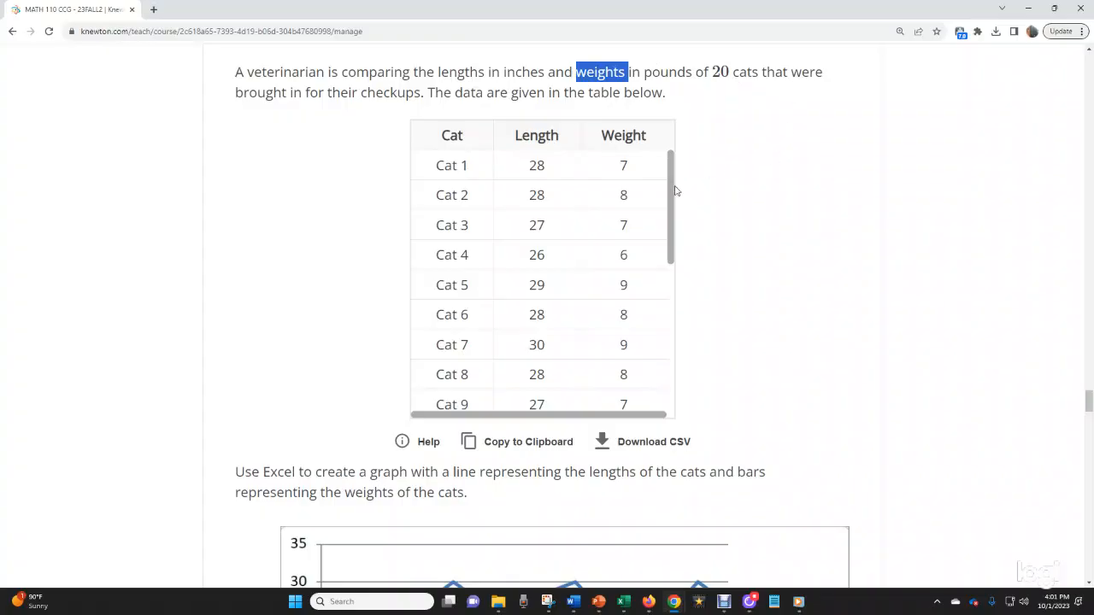
{"action": "scroll", "coordinate": [674, 183], "scroll_direction": "down", "scroll_amount": 2}
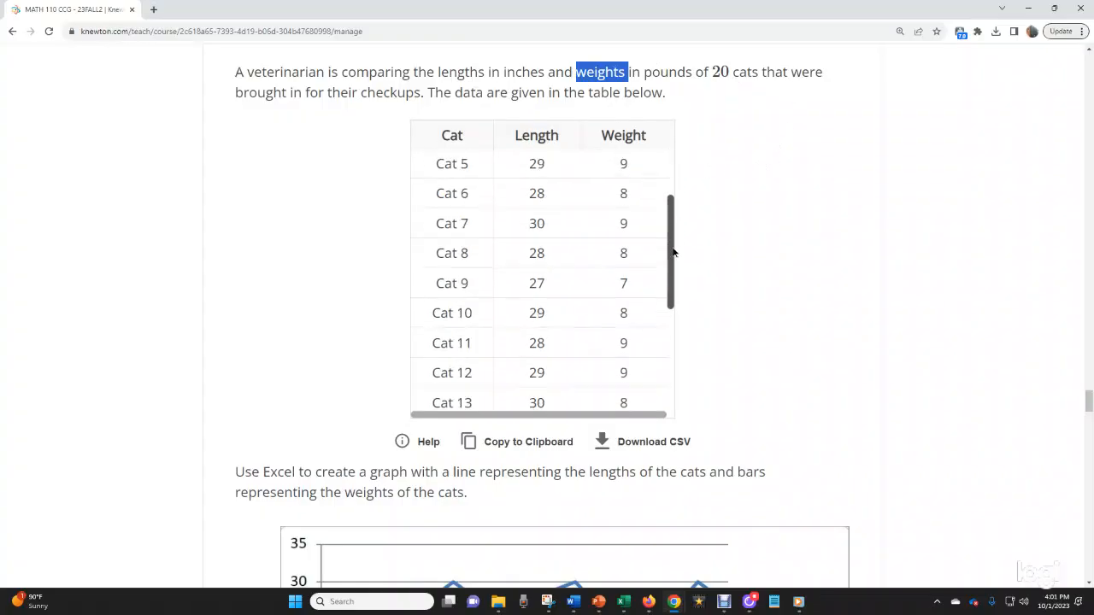
{"action": "left_click_drag", "start_coordinate": [672, 252], "coordinate": [681, 184]}
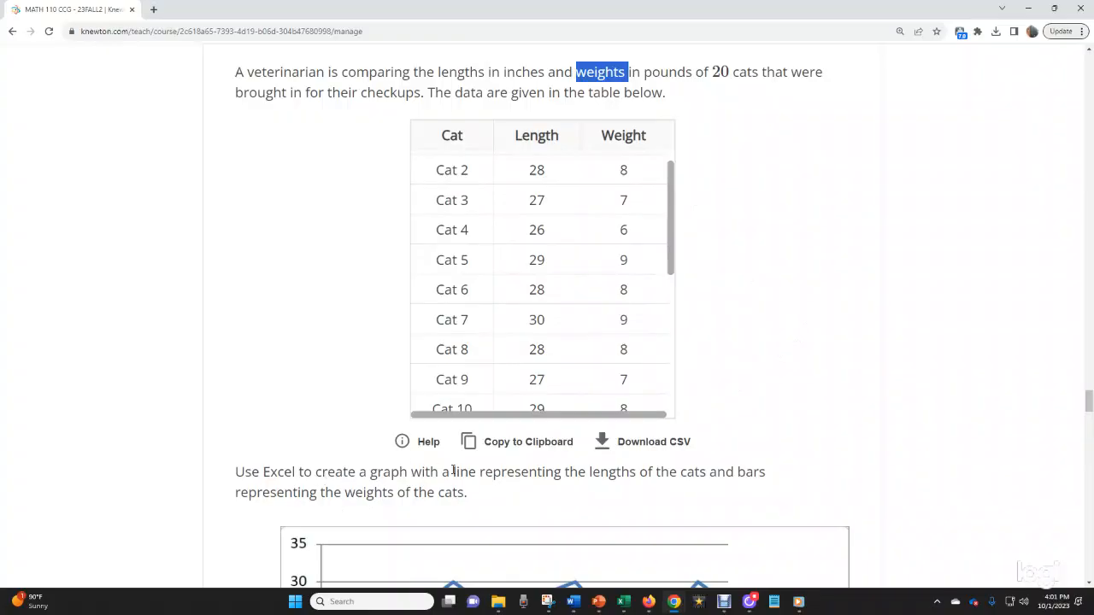
{"action": "left_click", "coordinate": [635, 472]}
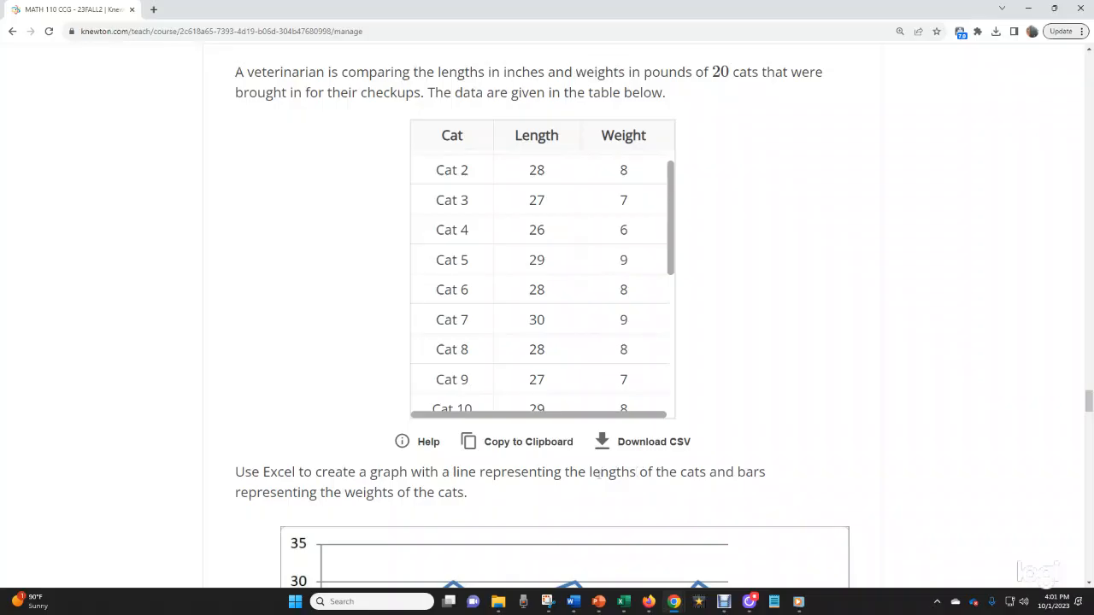
{"action": "double_click", "coordinate": [598, 474]}
{"action": "double_click", "coordinate": [468, 474]}
{"action": "triple_click", "coordinate": [603, 474]}
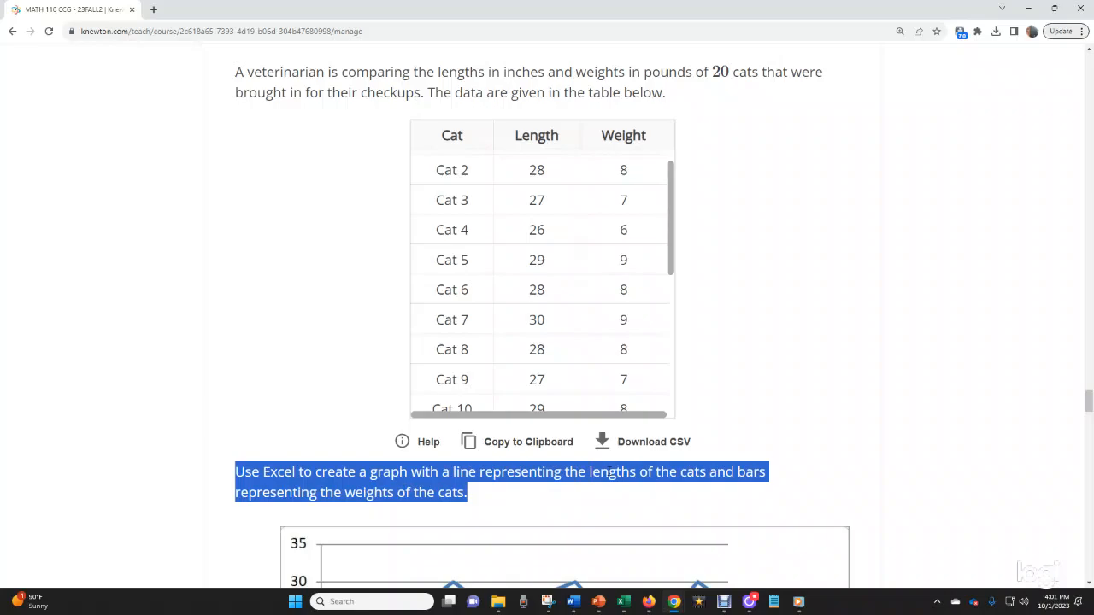
{"action": "left_click", "coordinate": [743, 484]}
{"action": "double_click", "coordinate": [751, 473]}
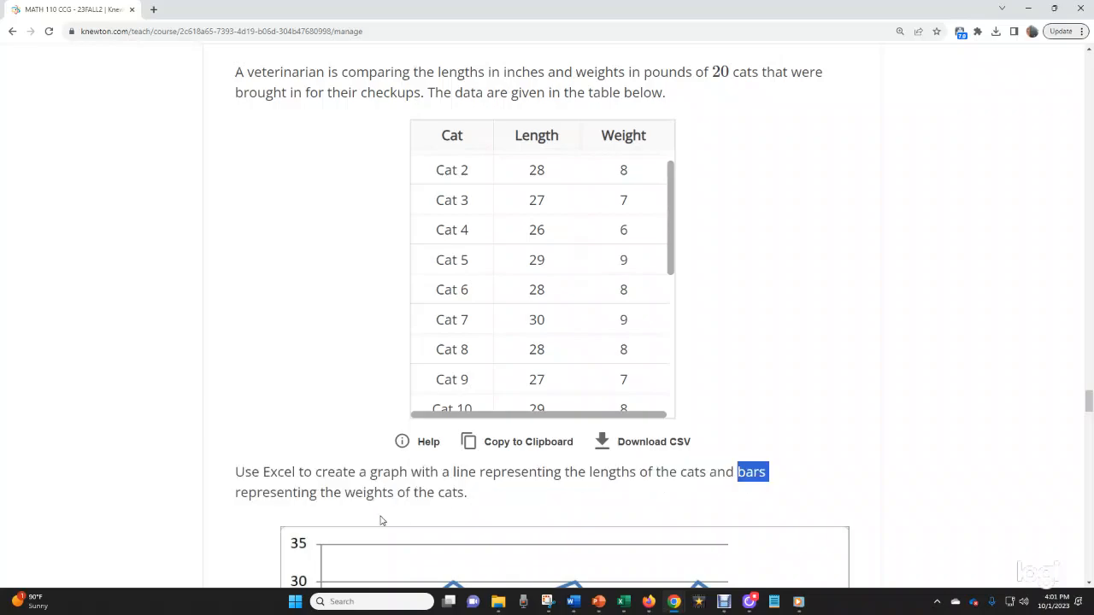
{"action": "double_click", "coordinate": [370, 492]}
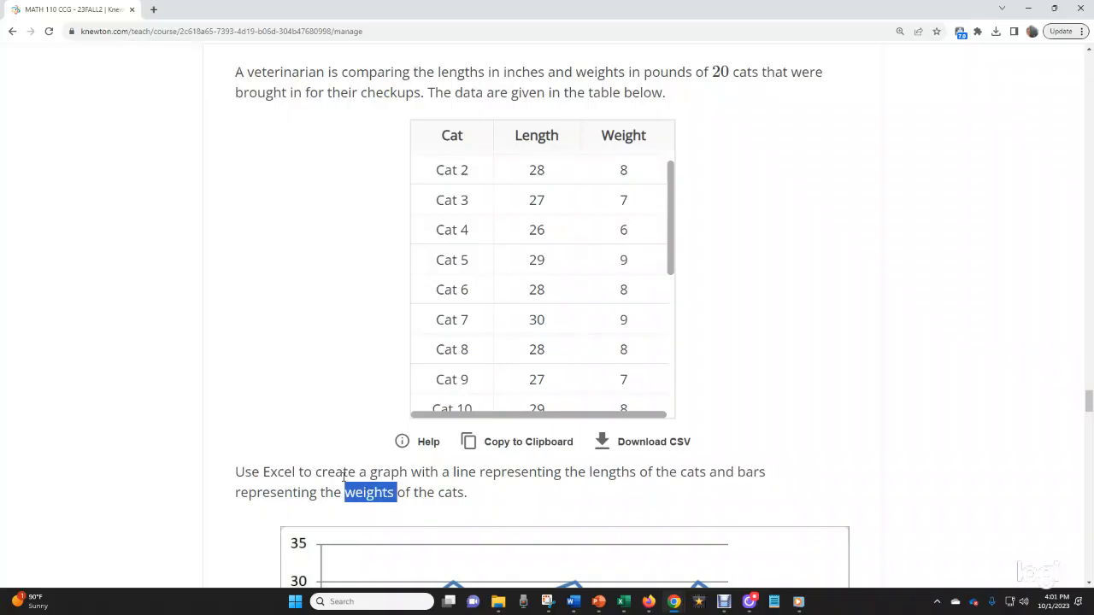
{"action": "left_click", "coordinate": [344, 476]}
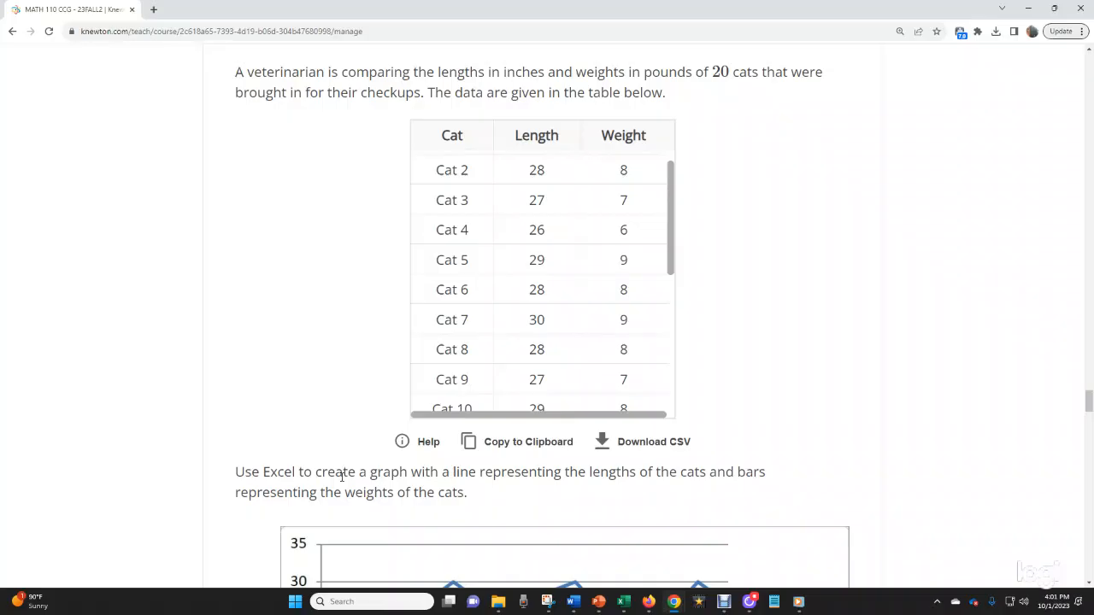
Step: Review the remaining cat rows and the first answer graph, and download the cat dataset as CSV for use in Excel
{"action": "scroll", "coordinate": [612, 379], "scroll_direction": "down", "scroll_amount": 4}
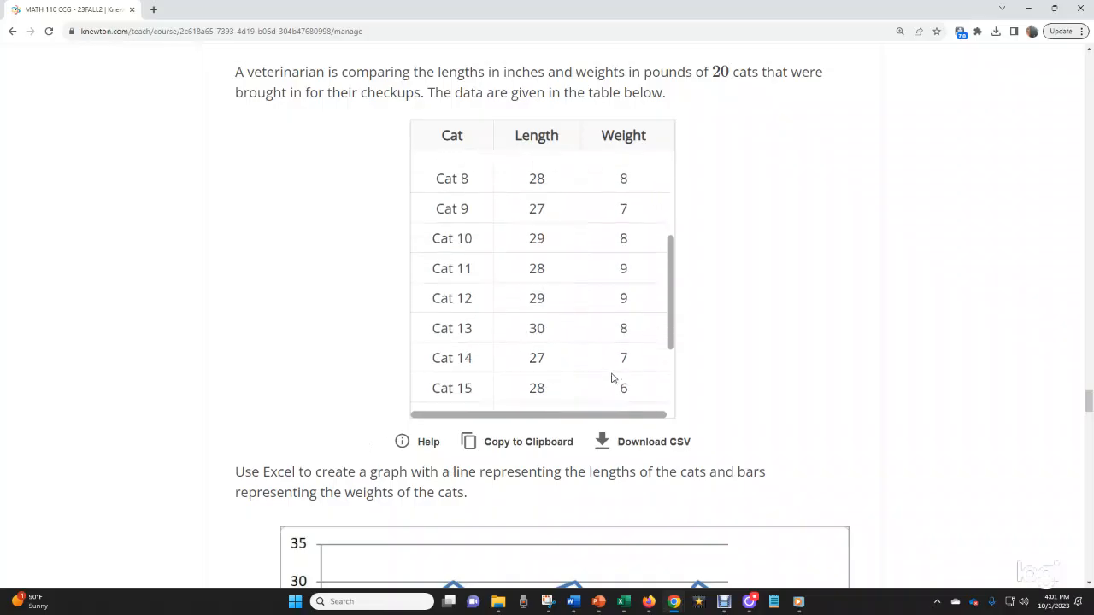
{"action": "scroll", "coordinate": [740, 461], "scroll_direction": "down", "scroll_amount": 4}
{"action": "scroll", "coordinate": [744, 469], "scroll_direction": "up", "scroll_amount": 1}
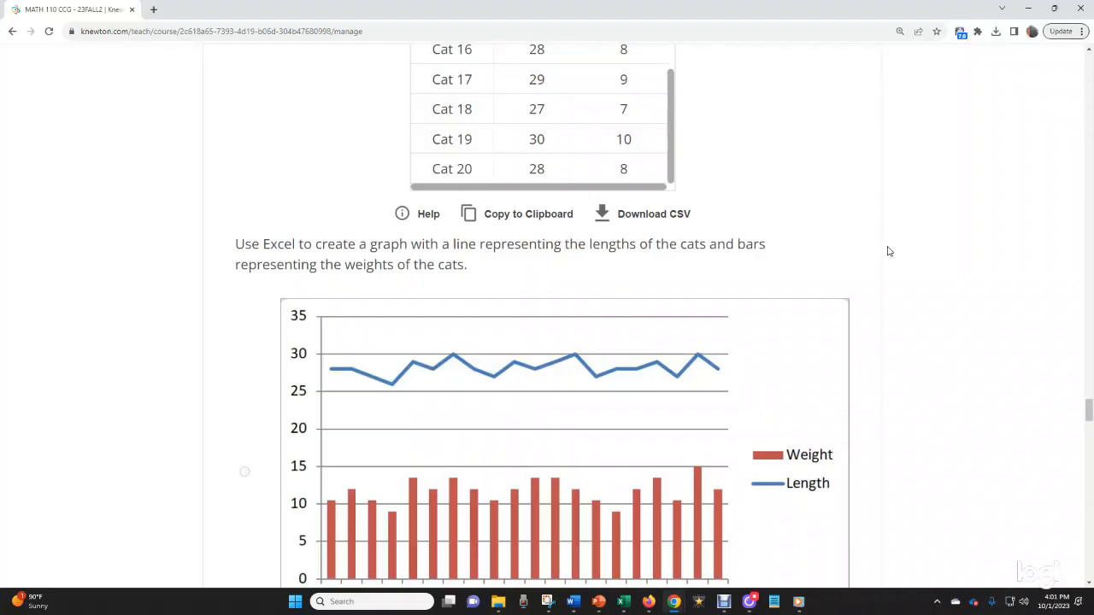
{"action": "scroll", "coordinate": [886, 250], "scroll_direction": "up", "scroll_amount": 3}
{"action": "scroll", "coordinate": [885, 250], "scroll_direction": "up", "scroll_amount": 2}
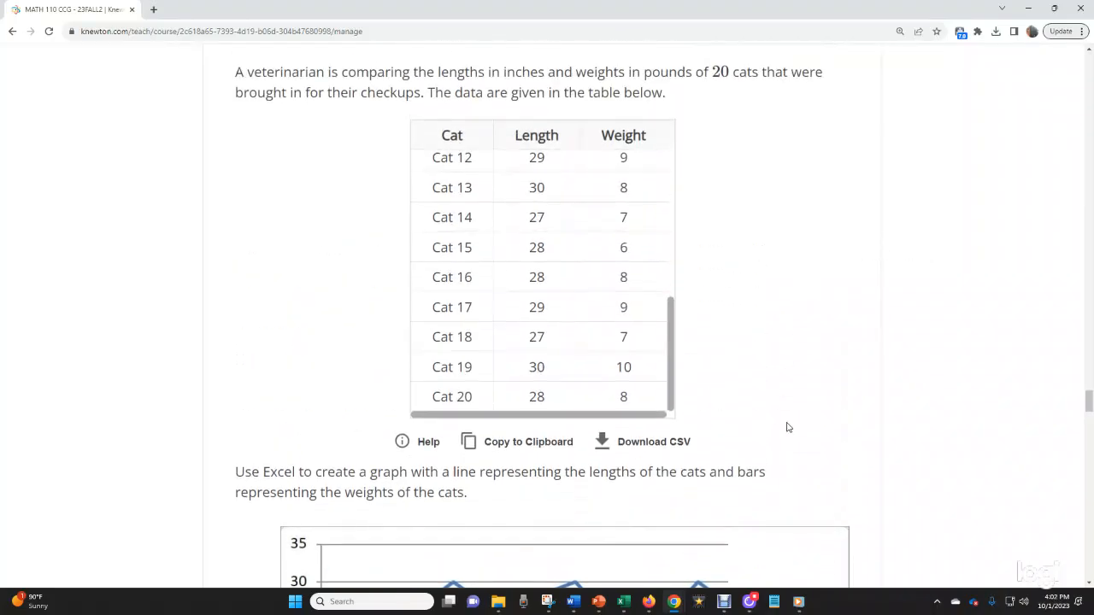
{"action": "left_click", "coordinate": [662, 445]}
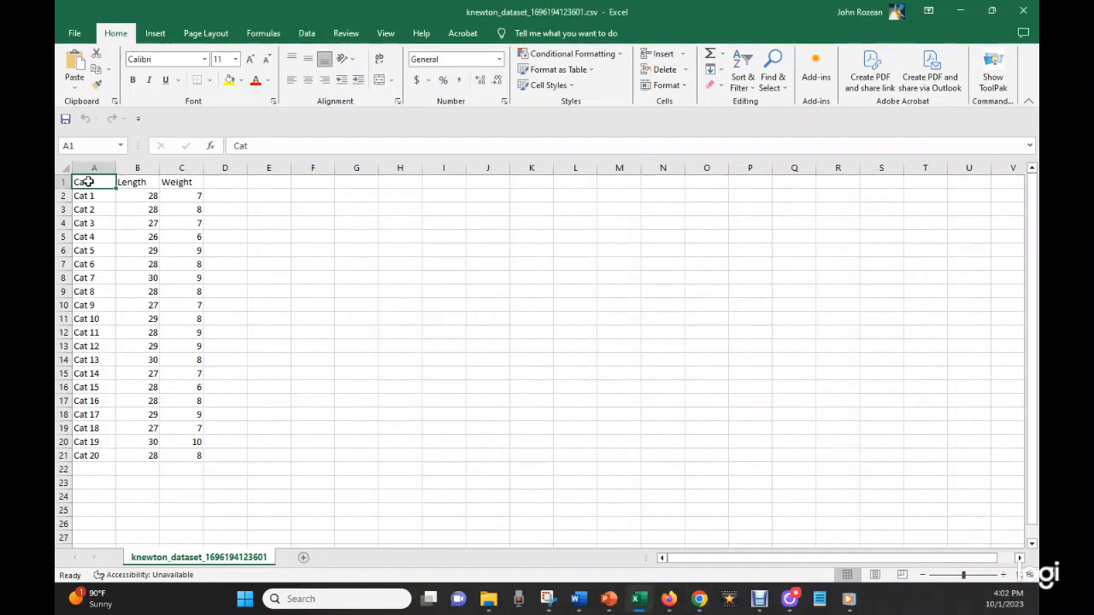
Step: Start a Combo chart from the cat data in A1:C21
{"action": "left_click_drag", "start_coordinate": [86, 181], "coordinate": [201, 457]}
{"action": "left_click", "coordinate": [155, 32]}
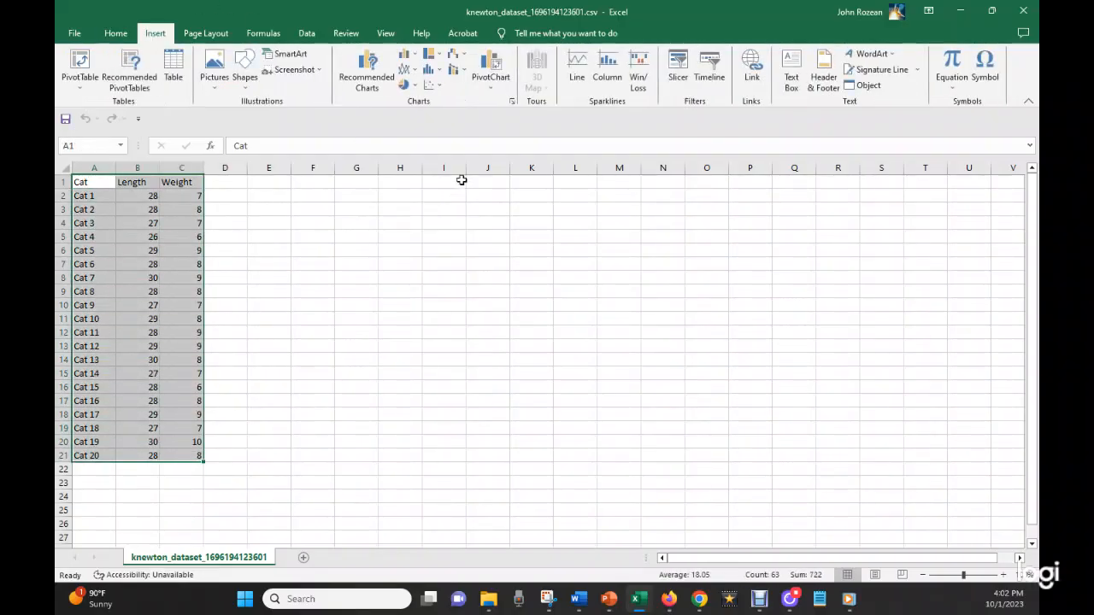
{"action": "left_click", "coordinate": [383, 92]}
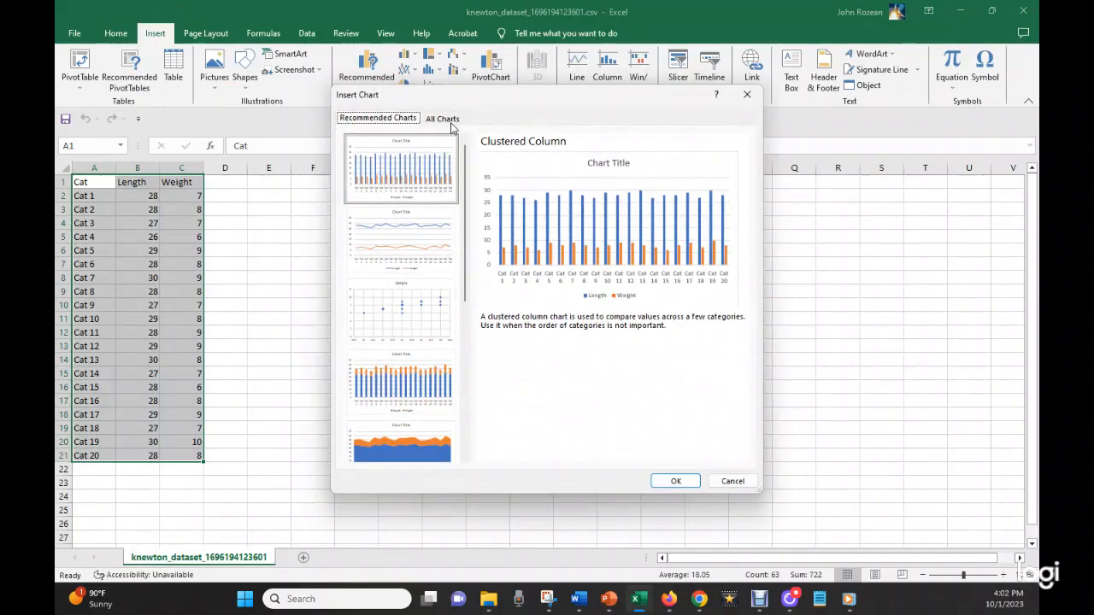
{"action": "left_click", "coordinate": [443, 118]}
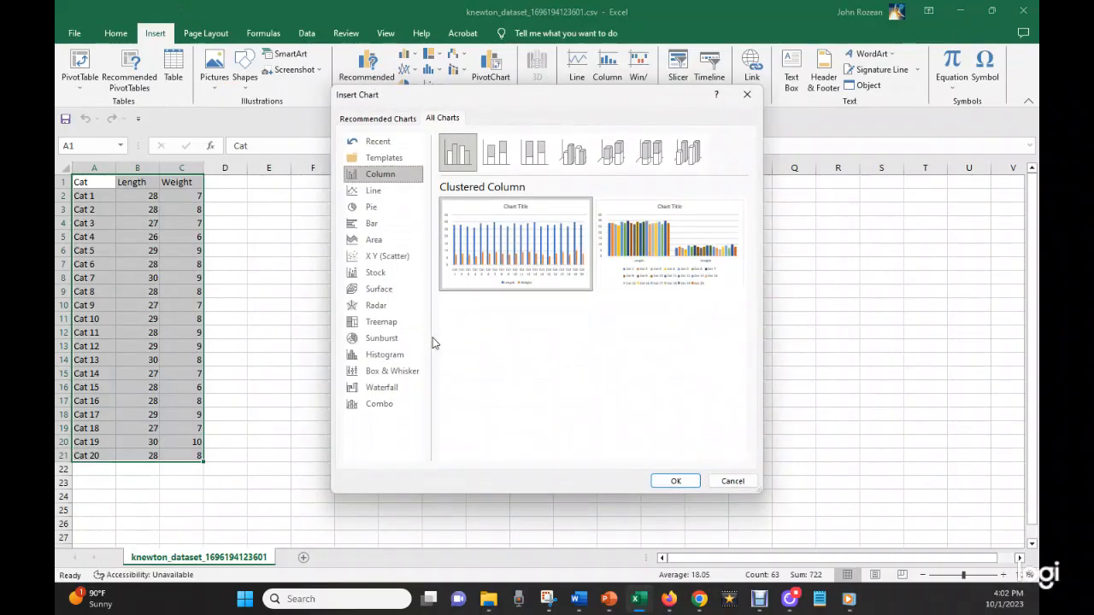
{"action": "left_click", "coordinate": [378, 229]}
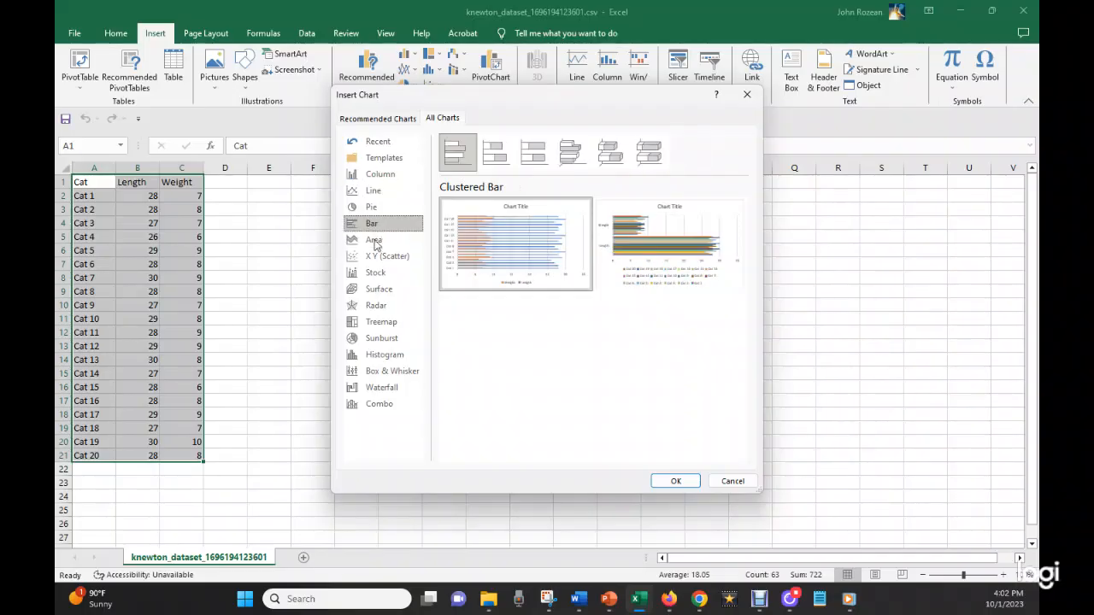
{"action": "left_click", "coordinate": [381, 404]}
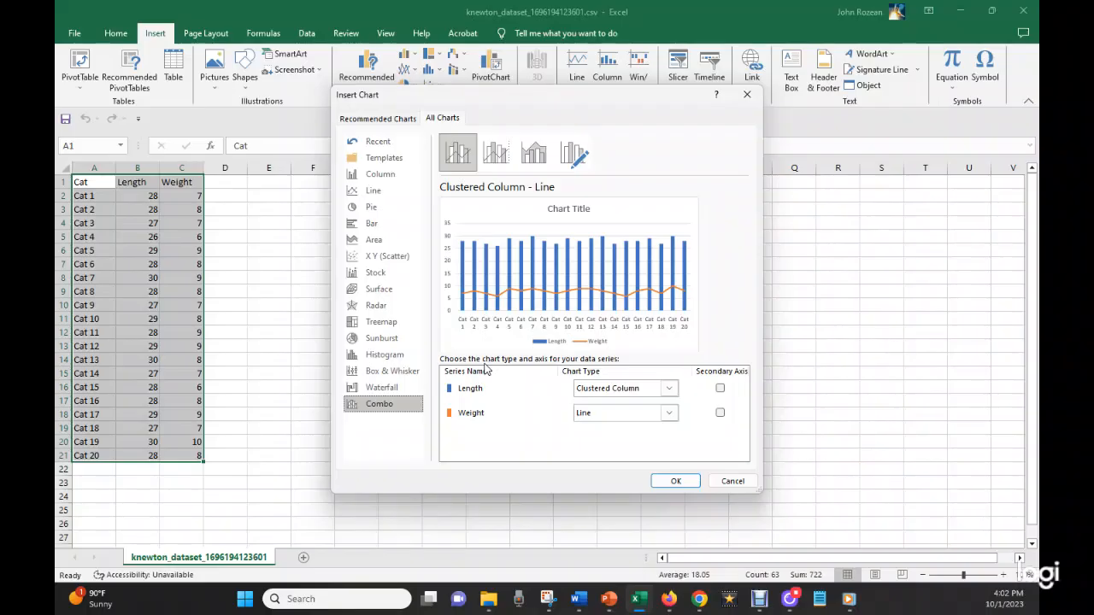
Step: Set Length to Line with Markers and Weight to Clustered Column, and insert the combo chart
{"action": "left_click", "coordinate": [670, 391]}
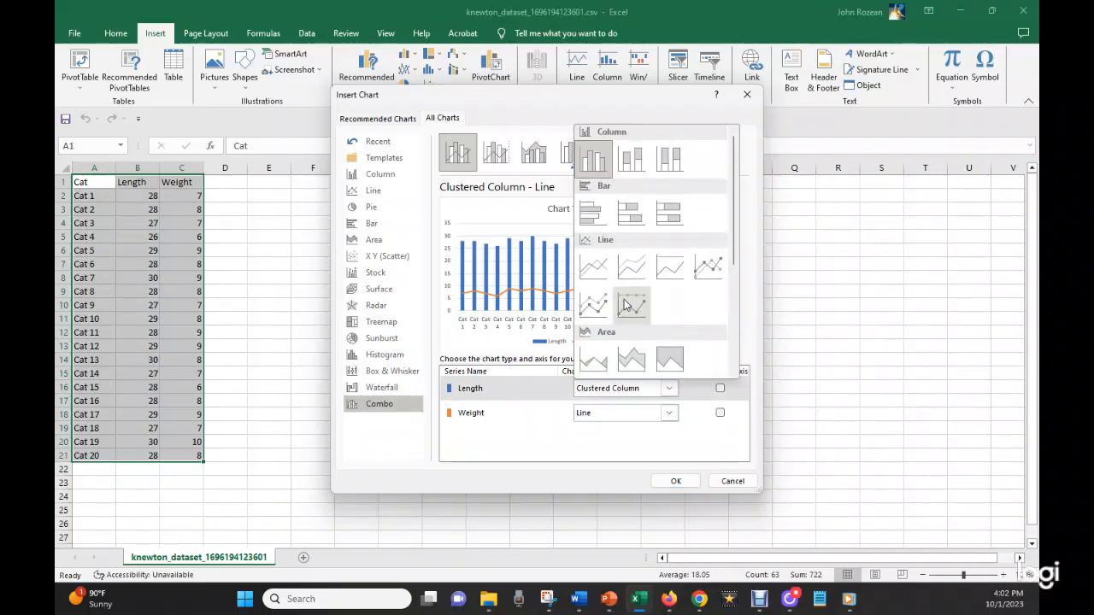
{"action": "left_click", "coordinate": [708, 268]}
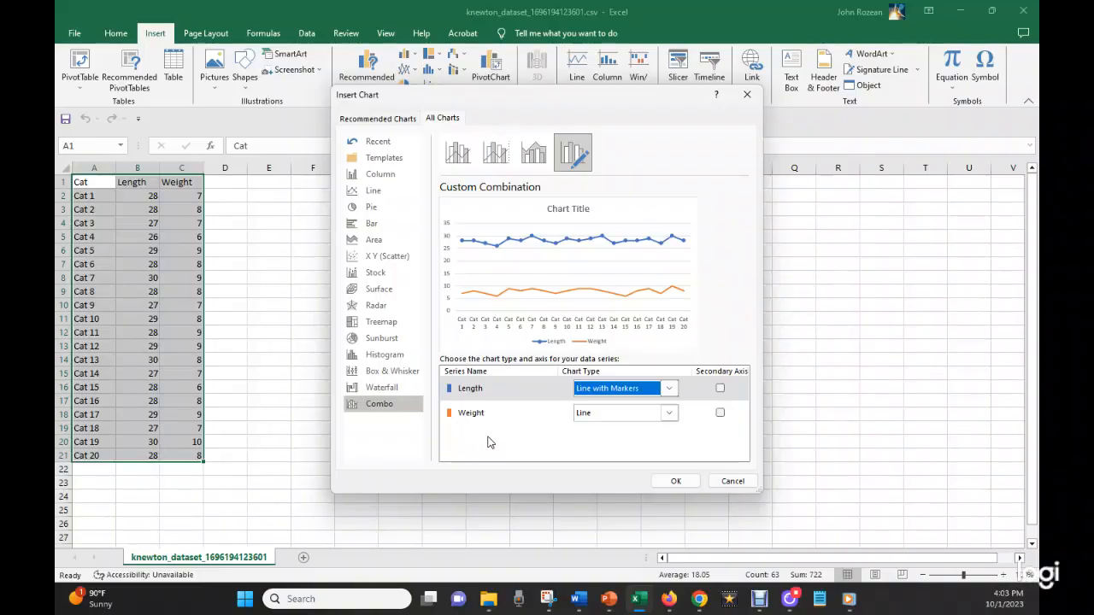
{"action": "left_click", "coordinate": [669, 414]}
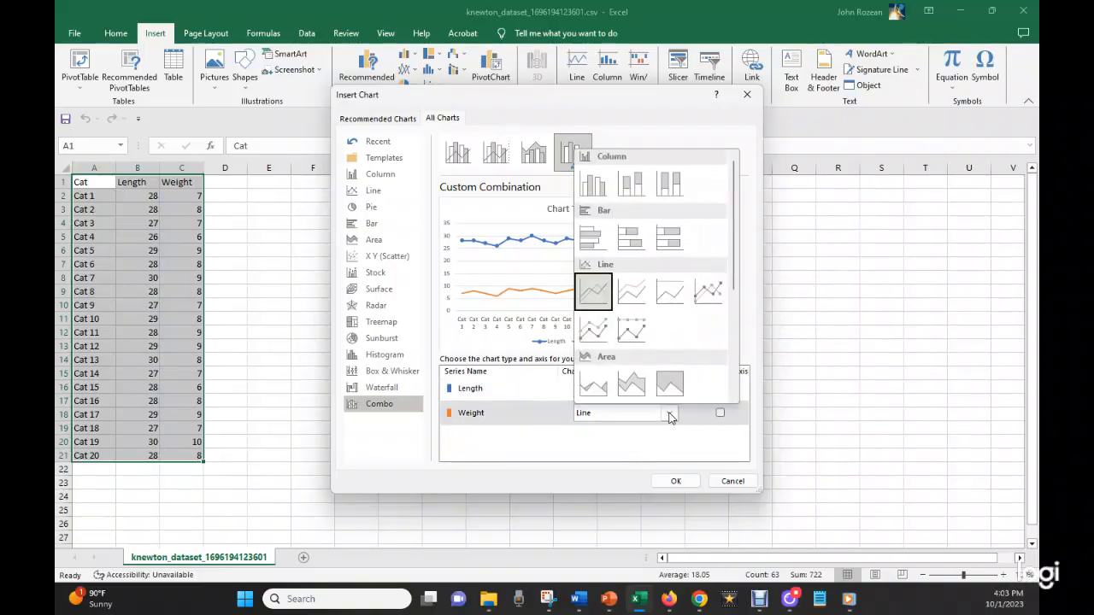
{"action": "left_click", "coordinate": [594, 186]}
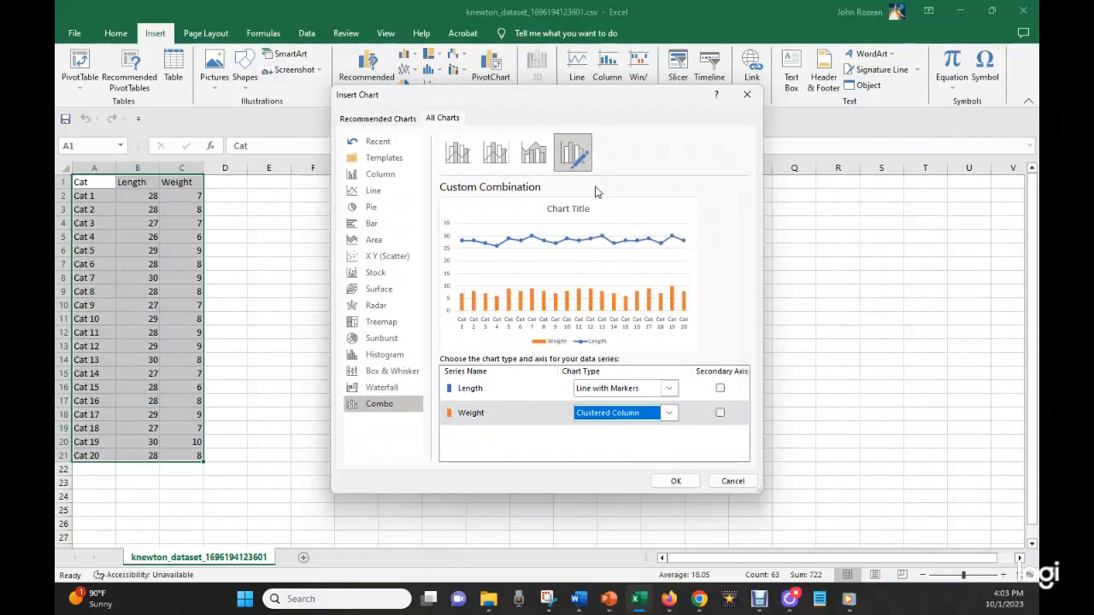
{"action": "left_click", "coordinate": [677, 482]}
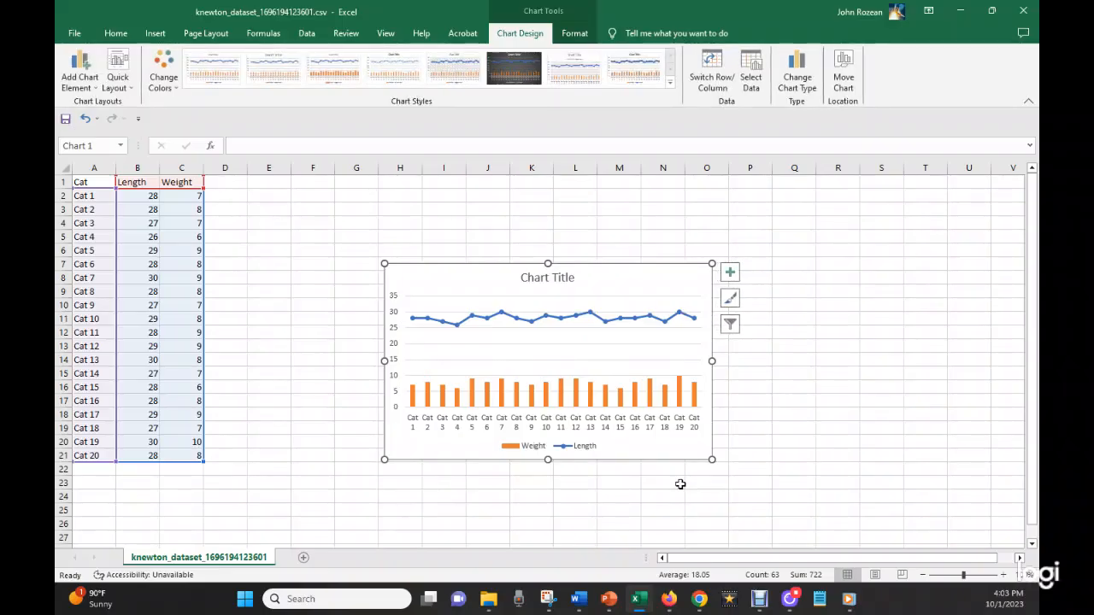
Step: Show the workbook and the browser's cat question side by side, and move the combo chart over the data, spanning about A7 to H21
{"action": "scroll", "coordinate": [742, 385], "scroll_direction": "down", "scroll_amount": 6}
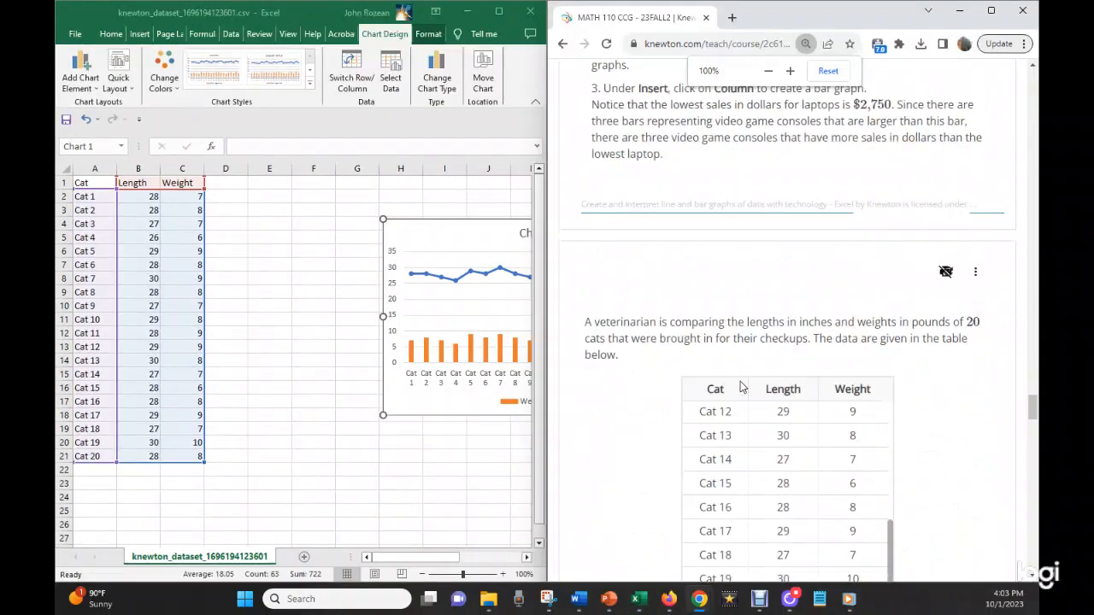
{"action": "scroll", "coordinate": [740, 387], "scroll_direction": "down", "scroll_amount": 3}
{"action": "scroll", "coordinate": [740, 387], "scroll_direction": "up", "scroll_amount": 2}
{"action": "scroll", "coordinate": [740, 387], "scroll_direction": "down", "scroll_amount": 2}
{"action": "scroll", "coordinate": [740, 386], "scroll_direction": "up", "scroll_amount": 1}
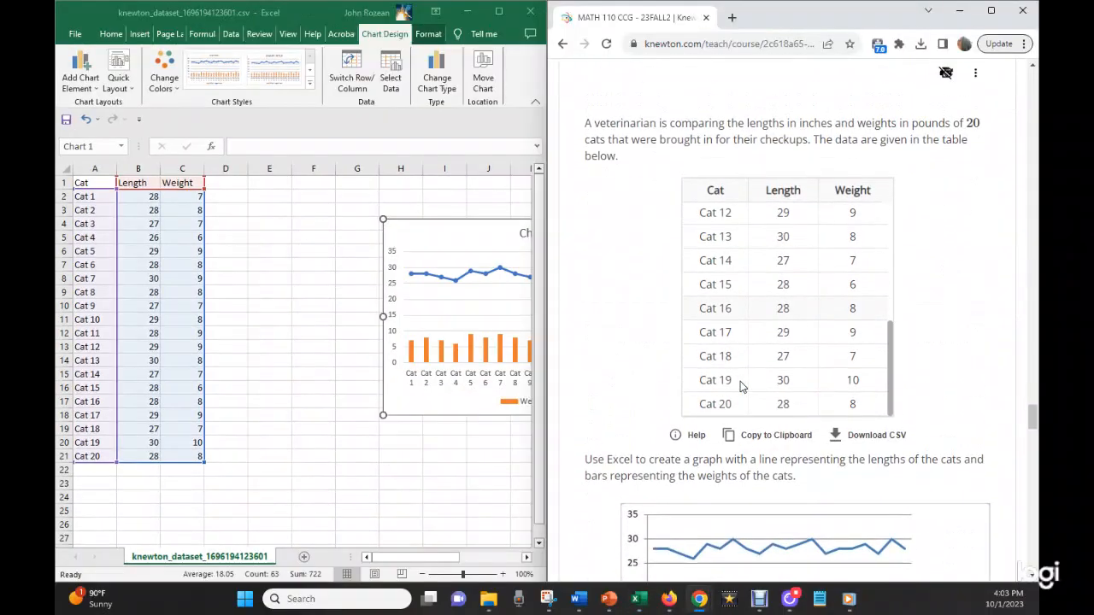
{"action": "left_click", "coordinate": [461, 219]}
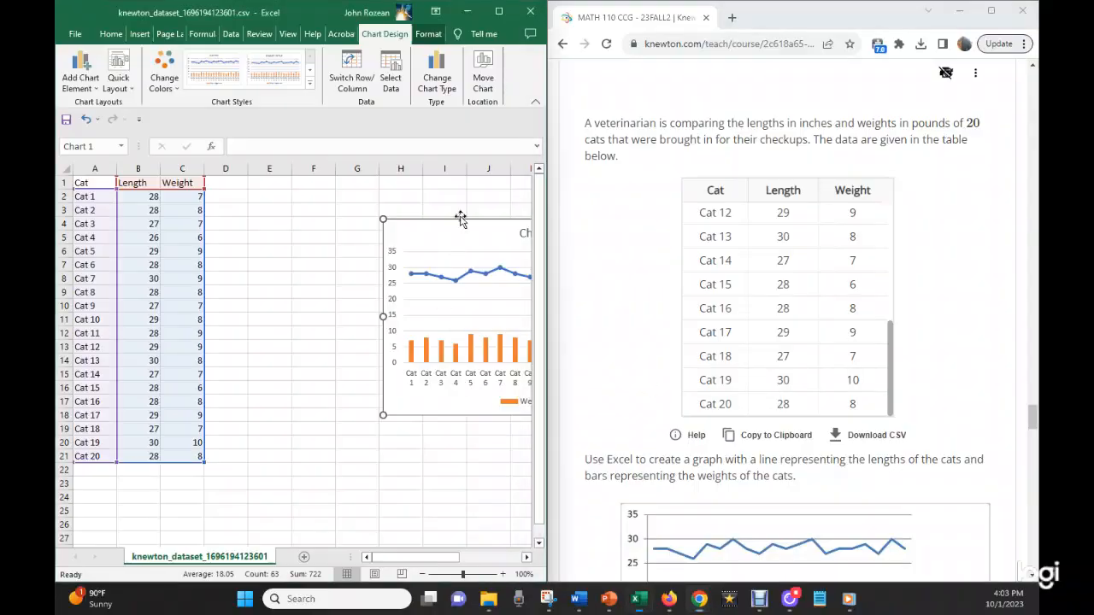
{"action": "left_click_drag", "start_coordinate": [462, 217], "coordinate": [179, 266]}
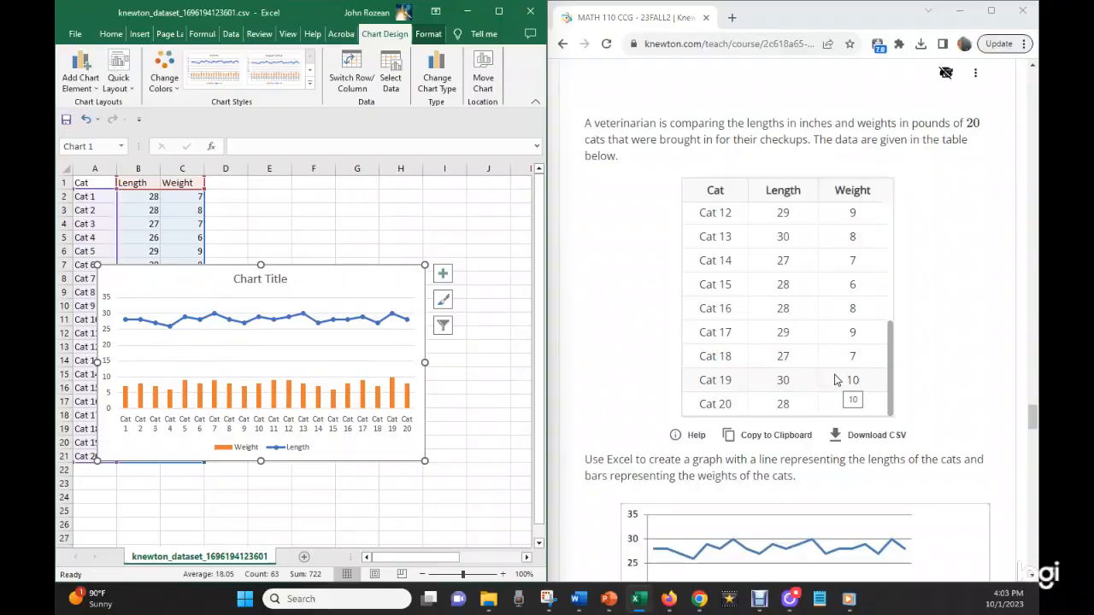
Step: Compare the combo chart with the cat question's answer graphs to find the matching one
{"action": "scroll", "coordinate": [836, 379], "scroll_direction": "down", "scroll_amount": 3}
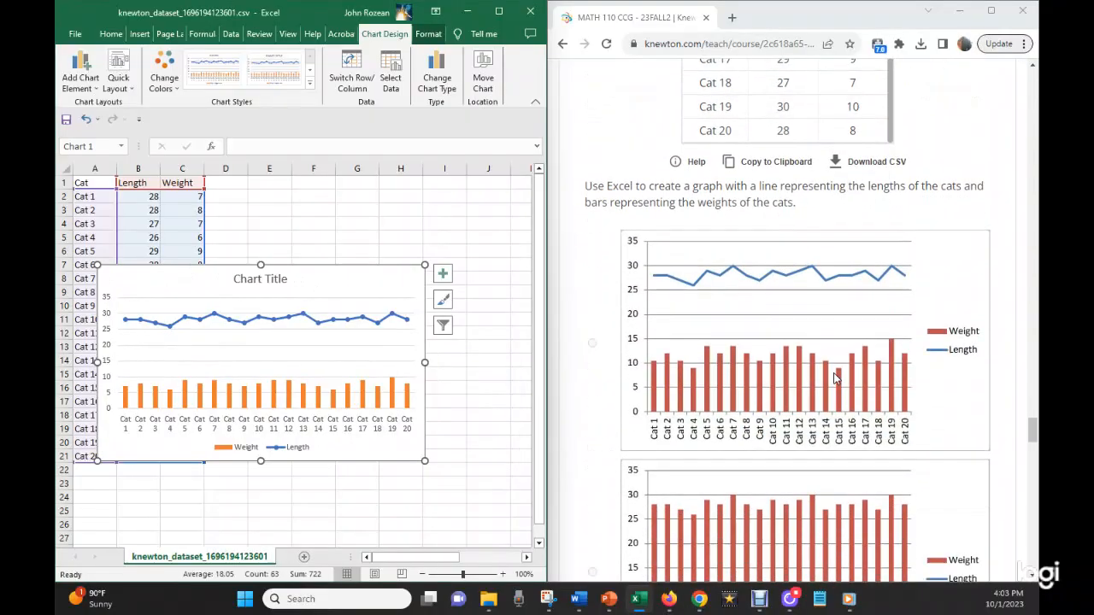
{"action": "scroll", "coordinate": [836, 380], "scroll_direction": "down", "scroll_amount": 4}
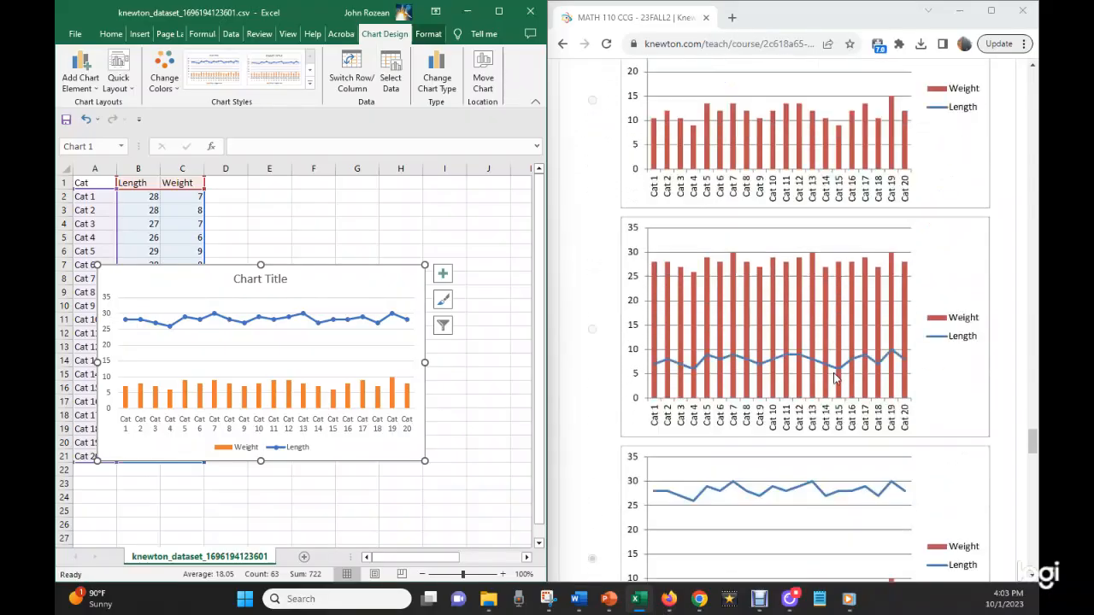
{"action": "scroll", "coordinate": [835, 380], "scroll_direction": "down", "scroll_amount": 1}
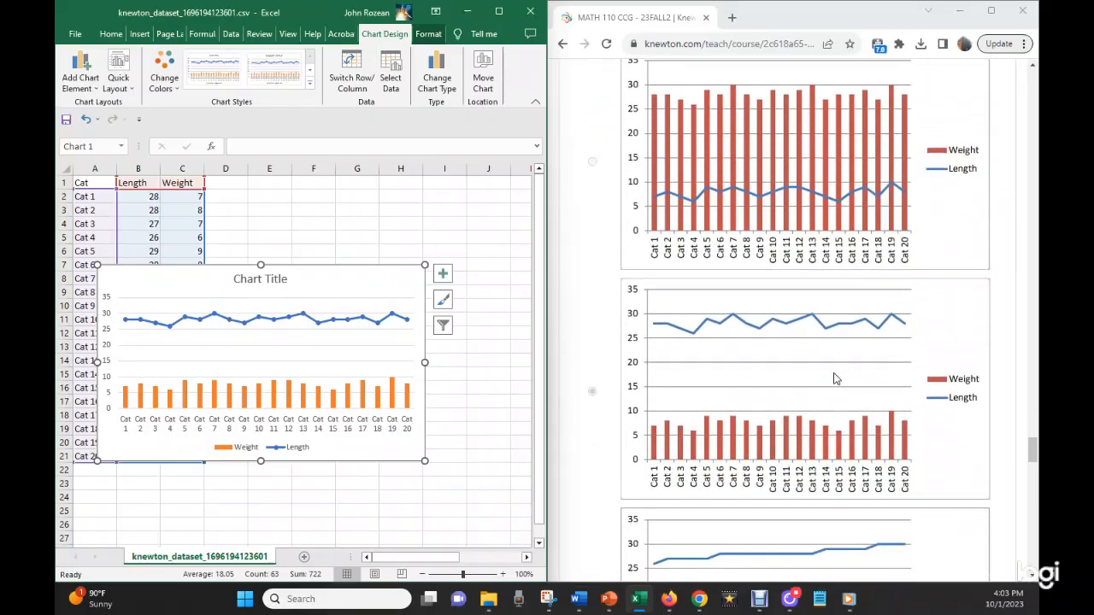